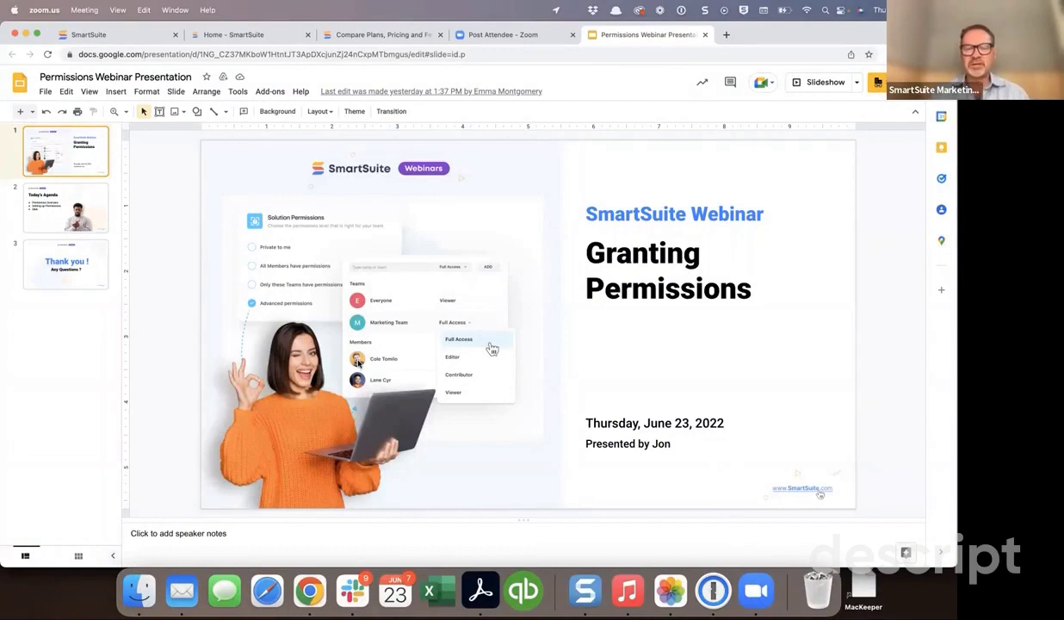
# Show the Today's Agenda slide of the permissions webinar presentation
pyautogui.click(142, 251)
pyautogui.click(85, 215)
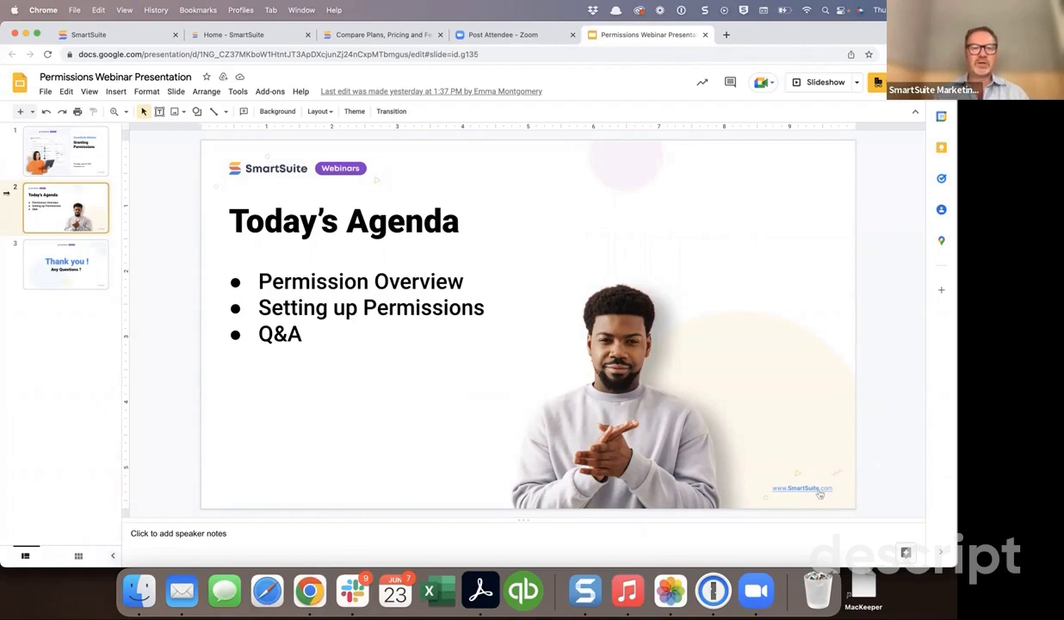
# Switch to SmartSuite, open Manage Members in Account Administration and dismiss the licence summary
pyautogui.click(111, 35)
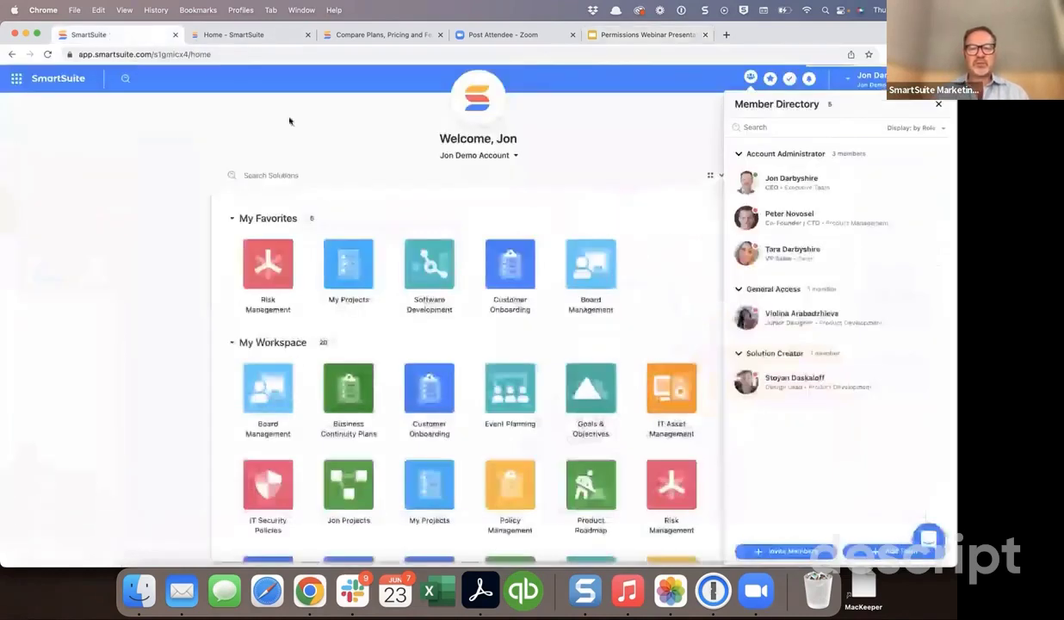
pyautogui.click(640, 156)
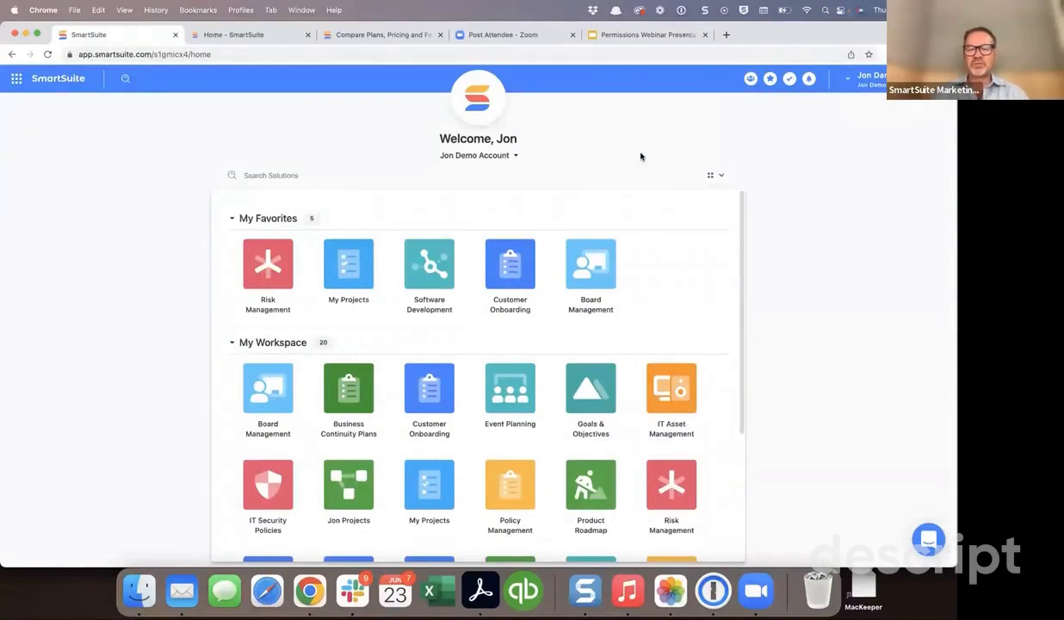
pyautogui.click(866, 87)
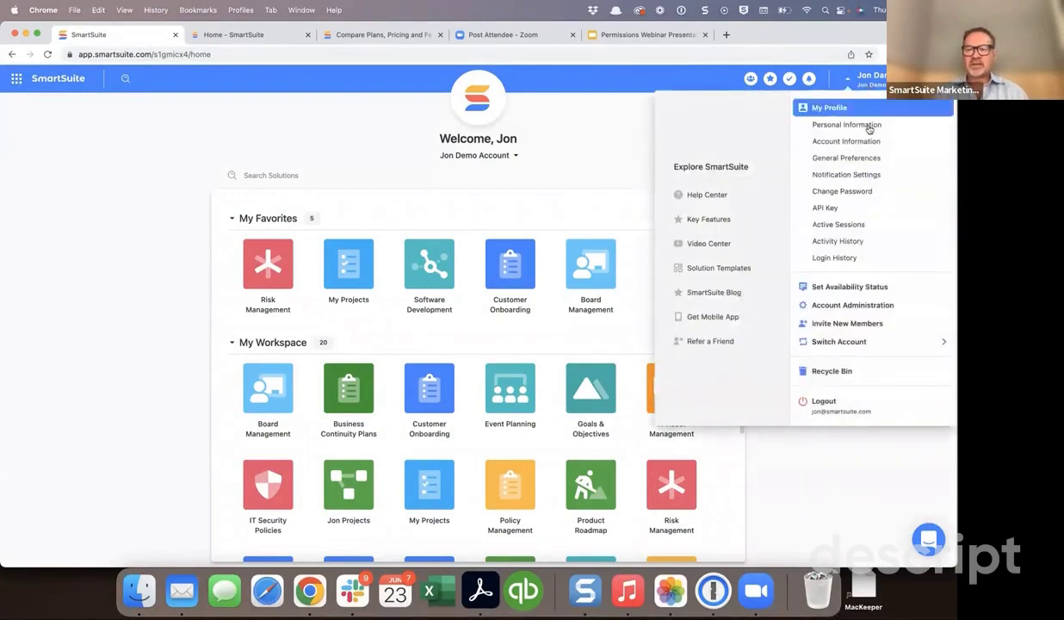
pyautogui.click(844, 307)
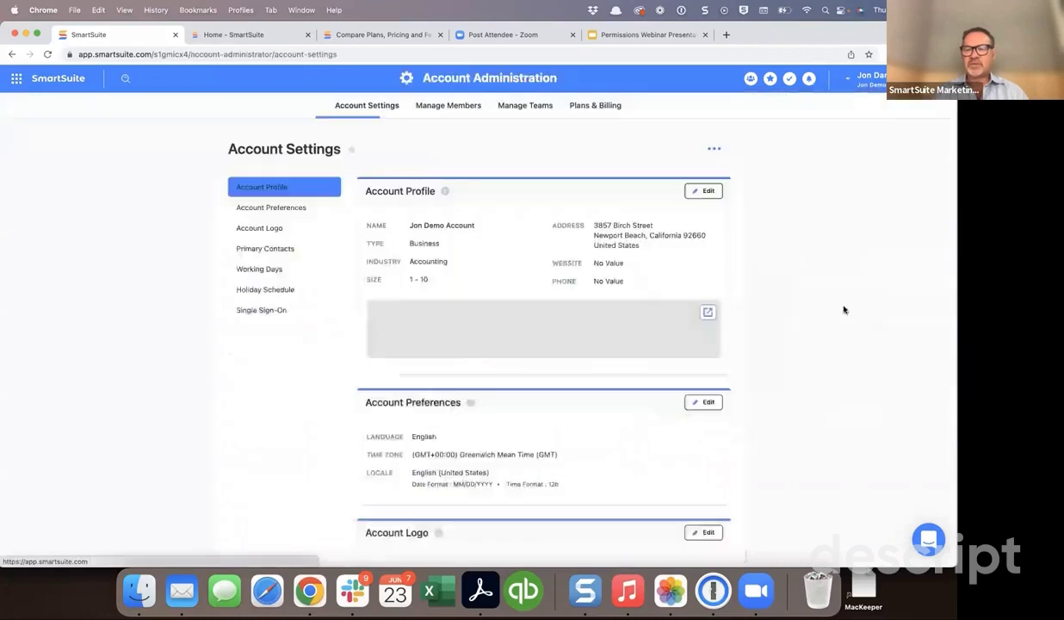
pyautogui.click(449, 106)
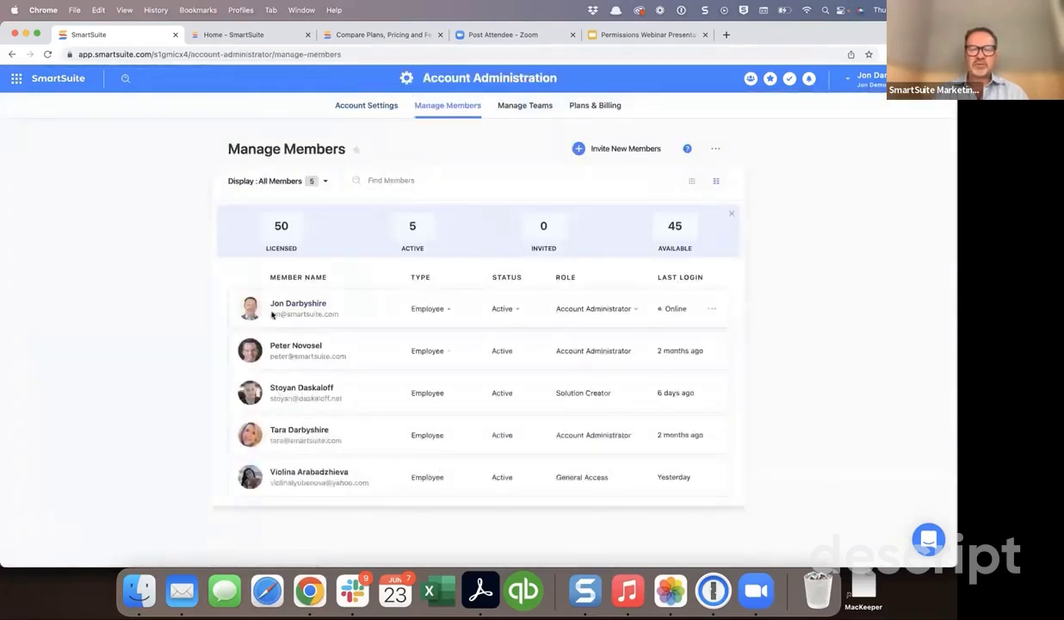
pyautogui.click(734, 216)
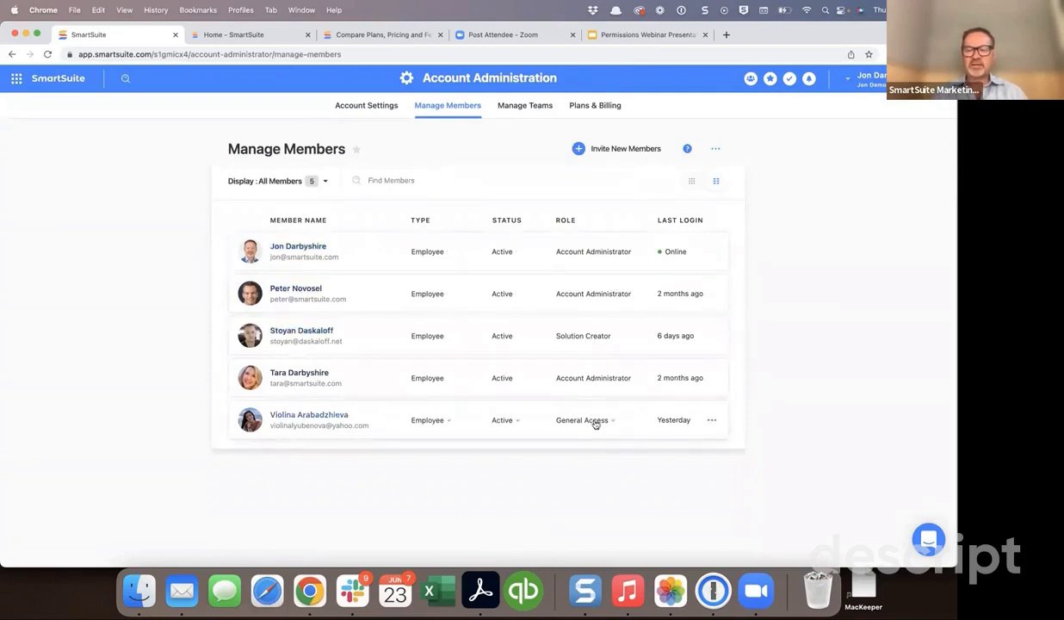
# Examine the role choices for the Solution Creator member and for new member invitations, leaving both unchanged
pyautogui.click(617, 339)
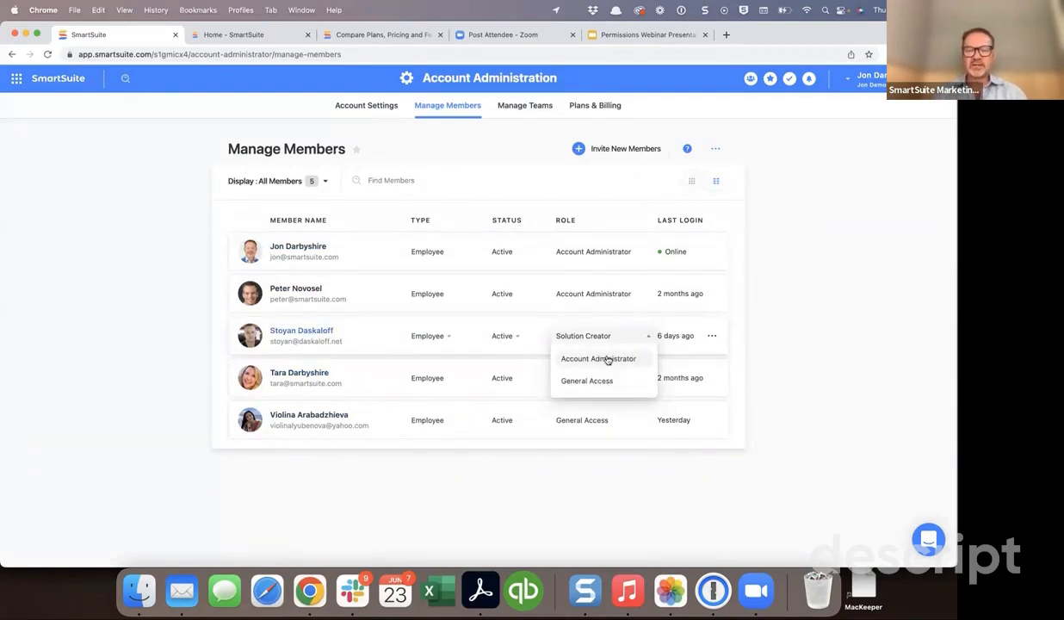
pyautogui.click(772, 297)
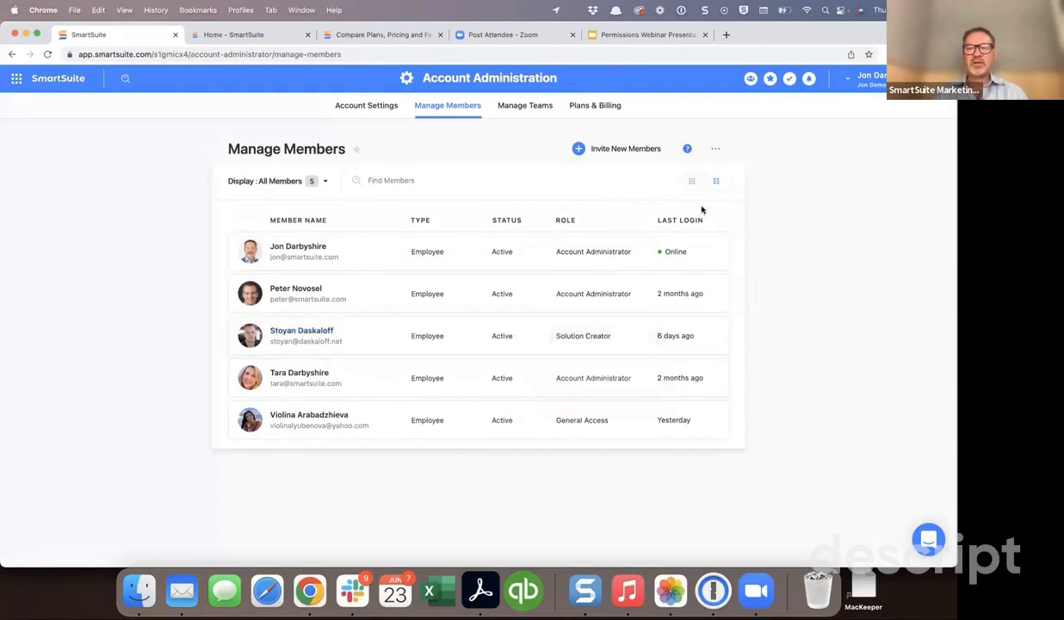
pyautogui.click(587, 153)
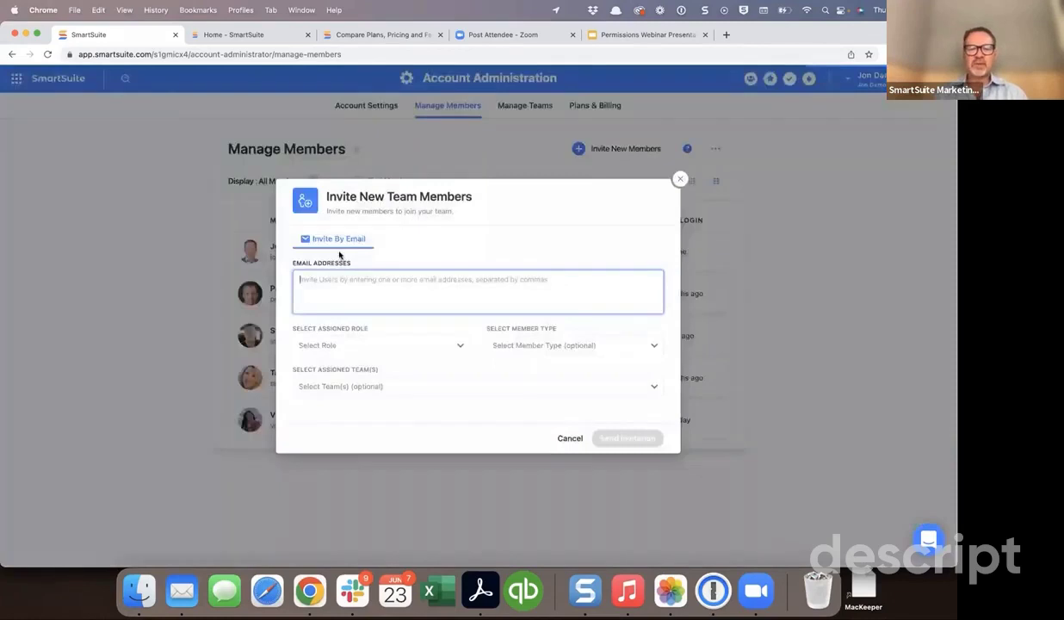
pyautogui.click(344, 345)
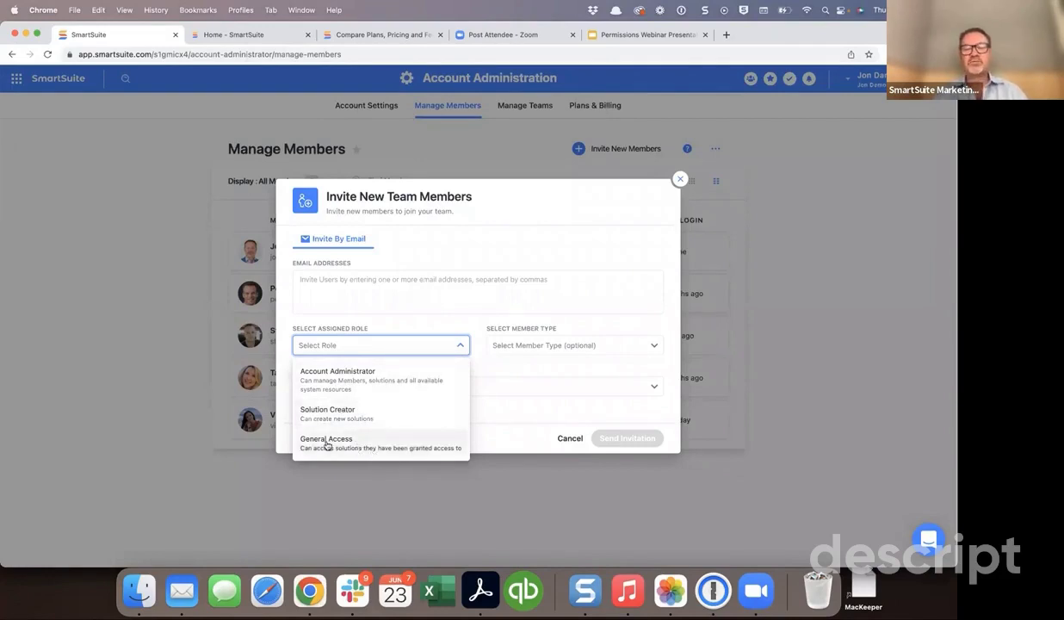
pyautogui.click(680, 181)
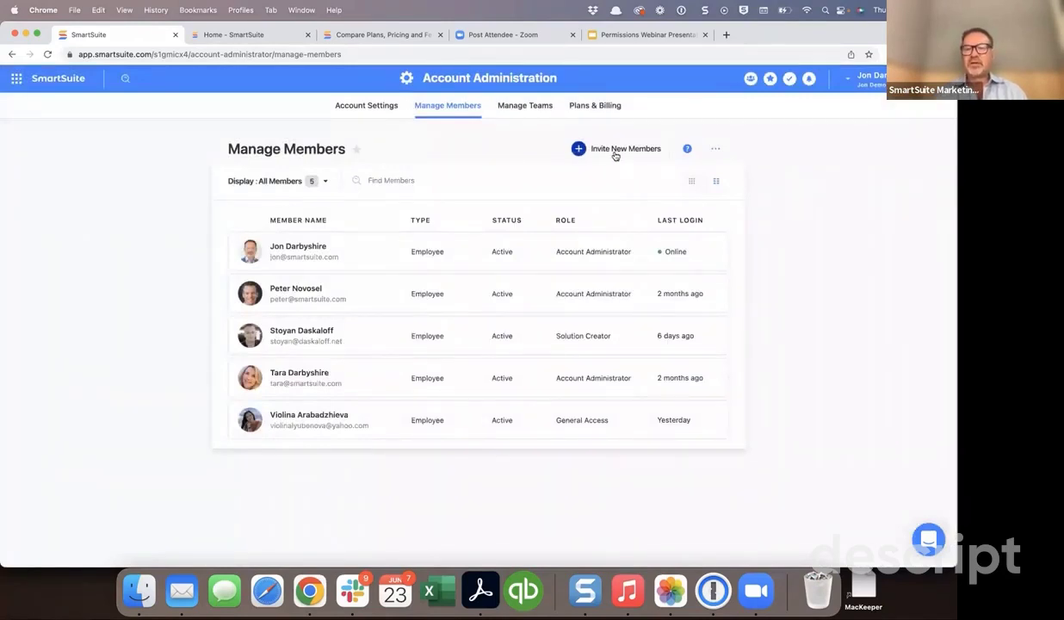
# Return to the home page and examine the assigned role choices when inviting members through the Member Directory, without sending an invitation
pyautogui.click(26, 86)
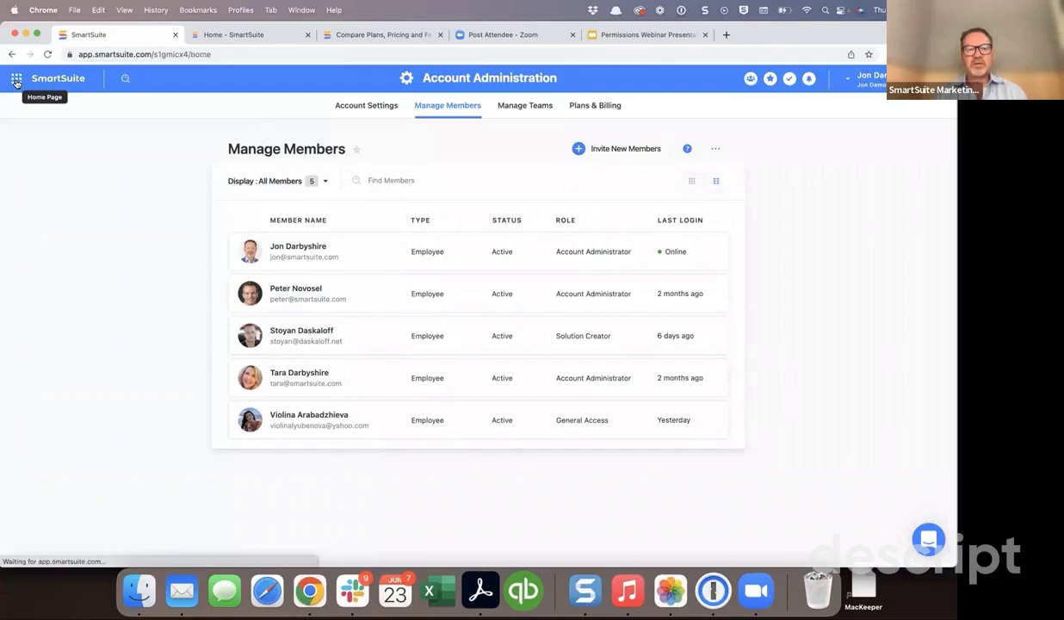
pyautogui.click(750, 80)
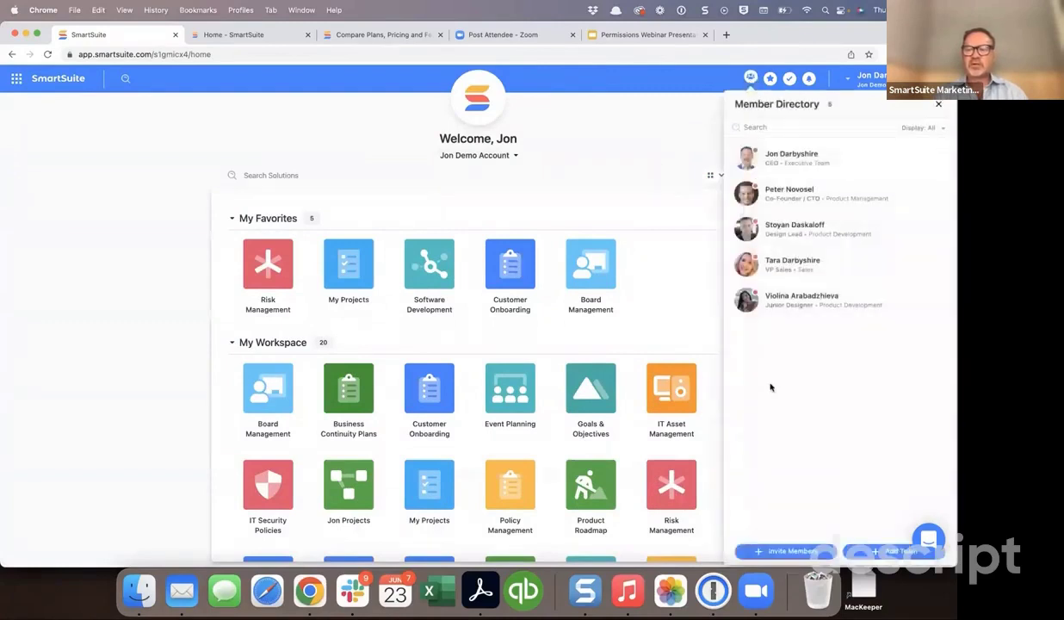
pyautogui.click(790, 551)
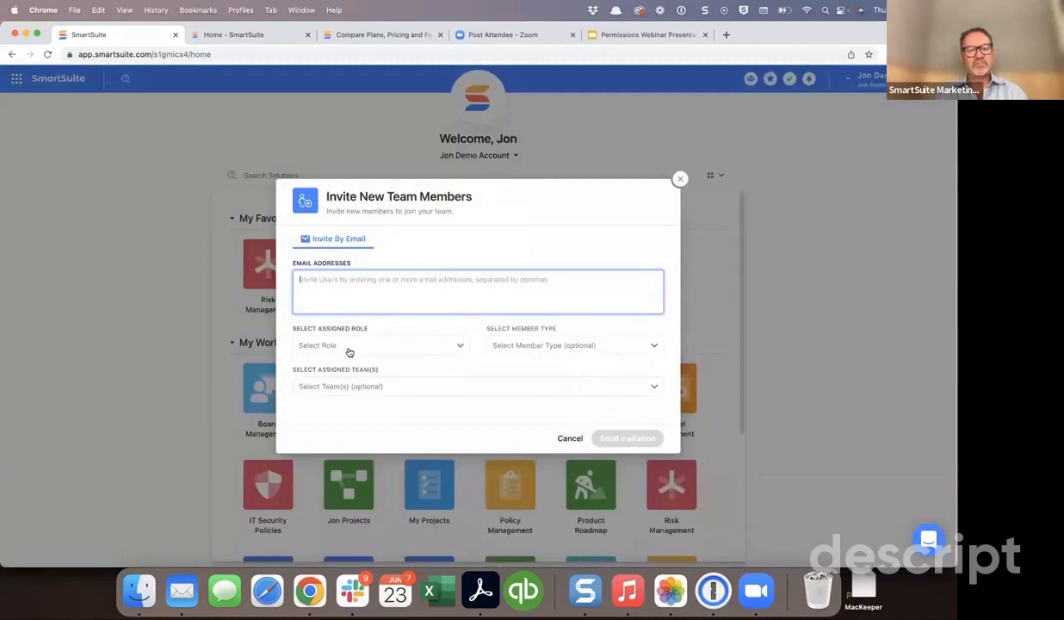
pyautogui.click(349, 347)
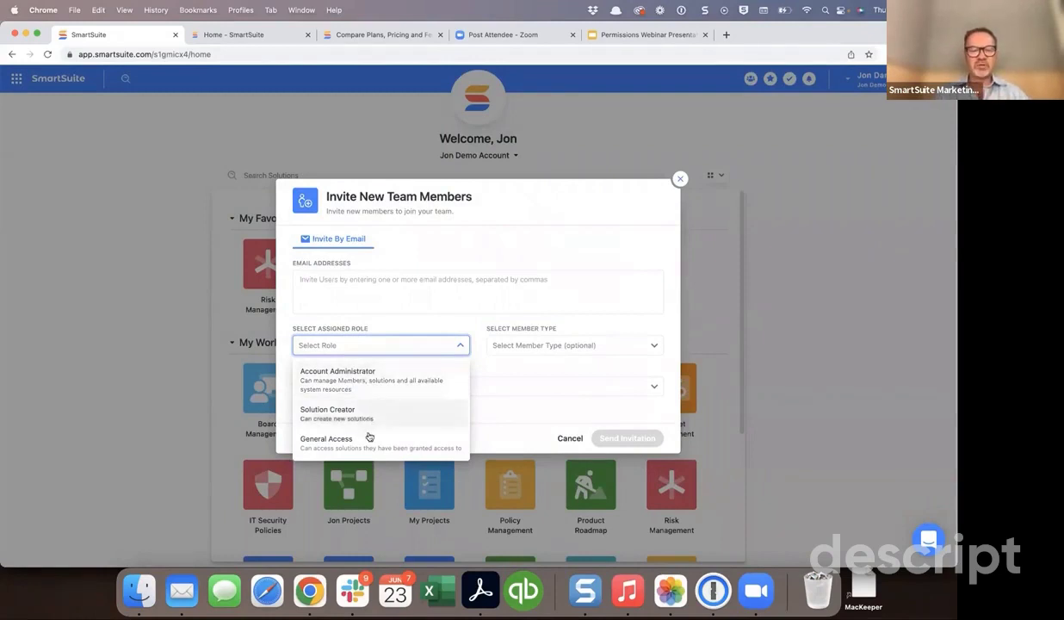
pyautogui.click(679, 181)
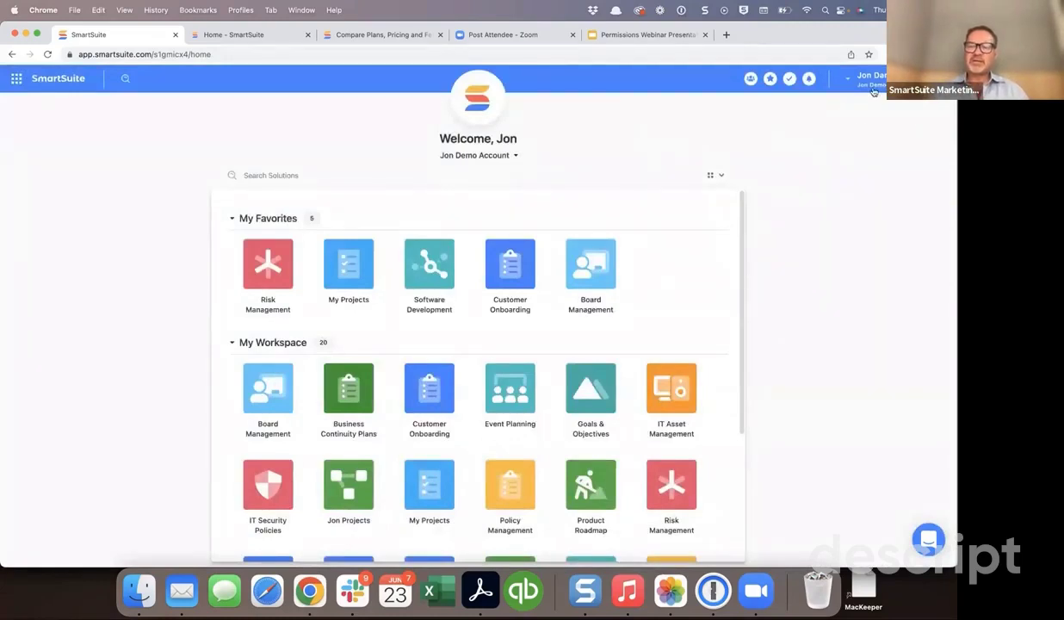
pyautogui.click(844, 83)
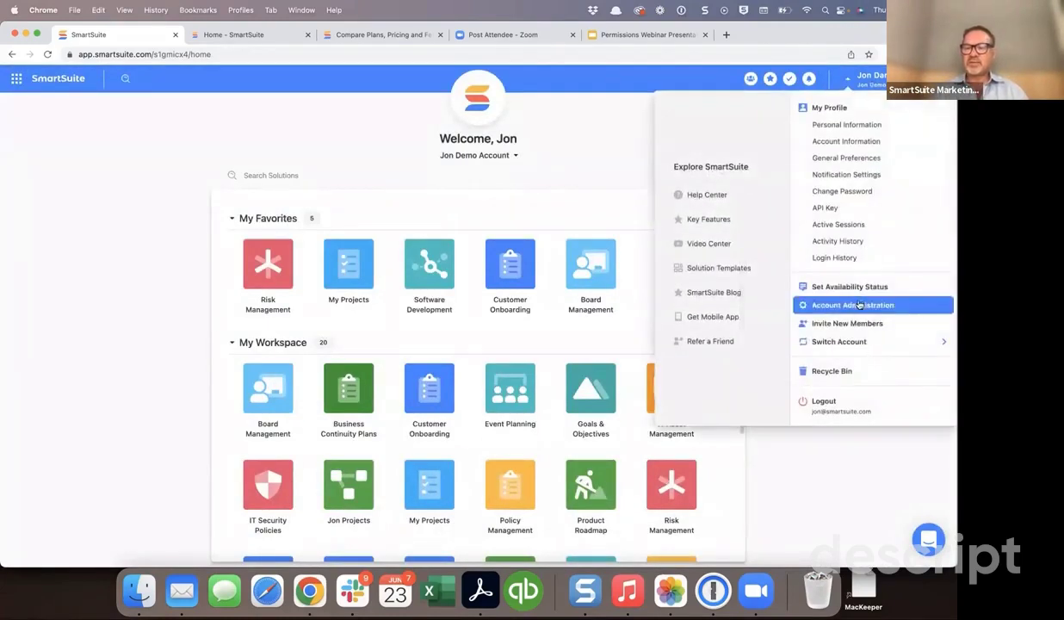
pyautogui.click(607, 166)
# Display the Member Directory by Role, review the groups and close the directory
pyautogui.click(751, 79)
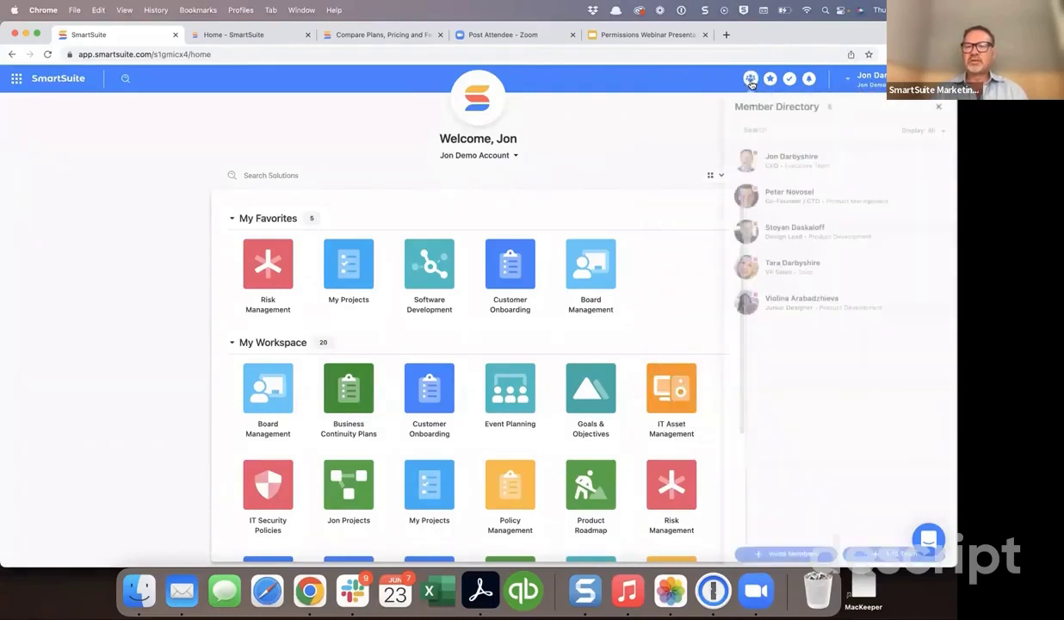
pyautogui.click(919, 131)
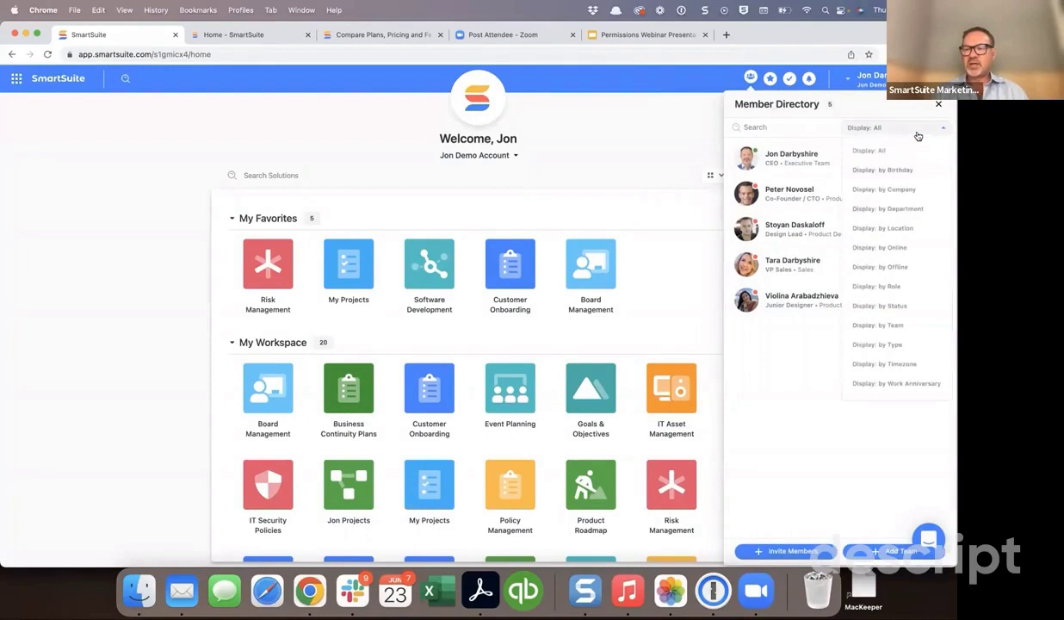
pyautogui.click(888, 291)
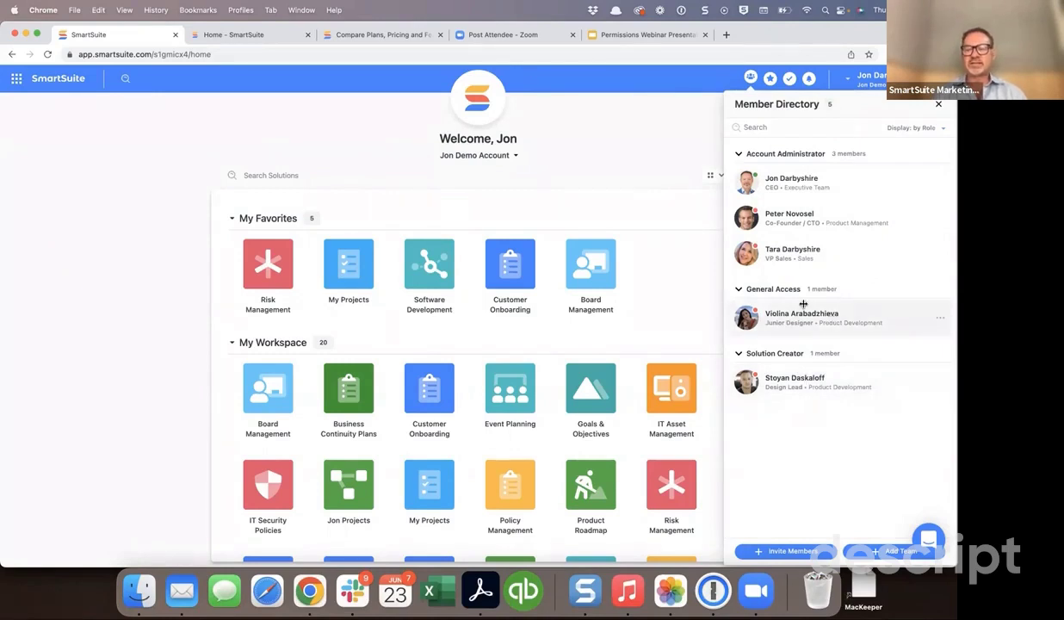
pyautogui.click(613, 165)
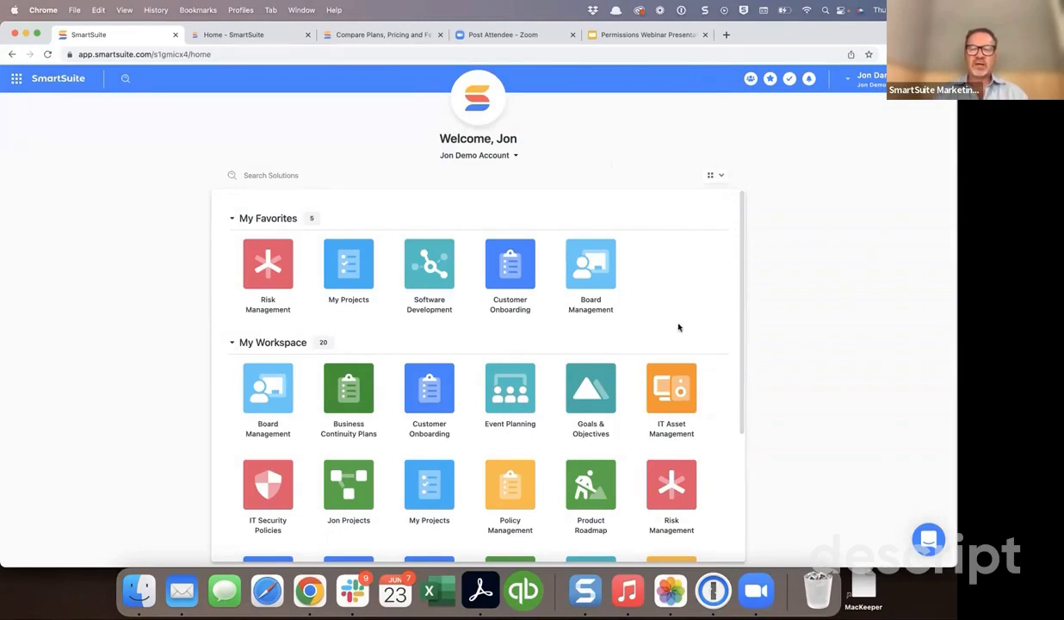
# Open the Software Development solution's permissions and choose Only these Teams have full access
pyautogui.click(433, 267)
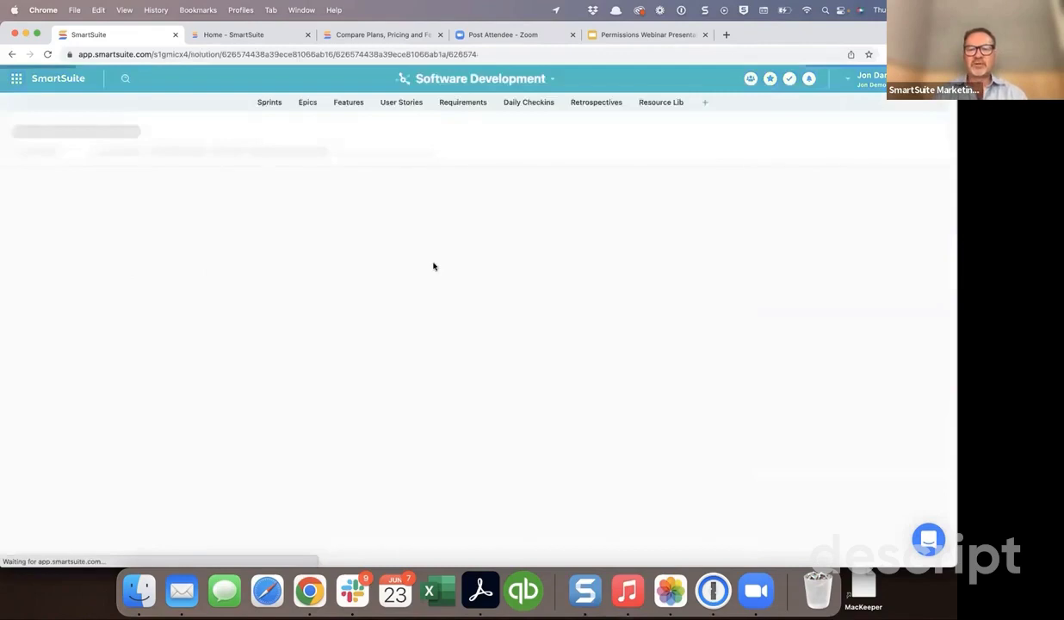
pyautogui.click(462, 81)
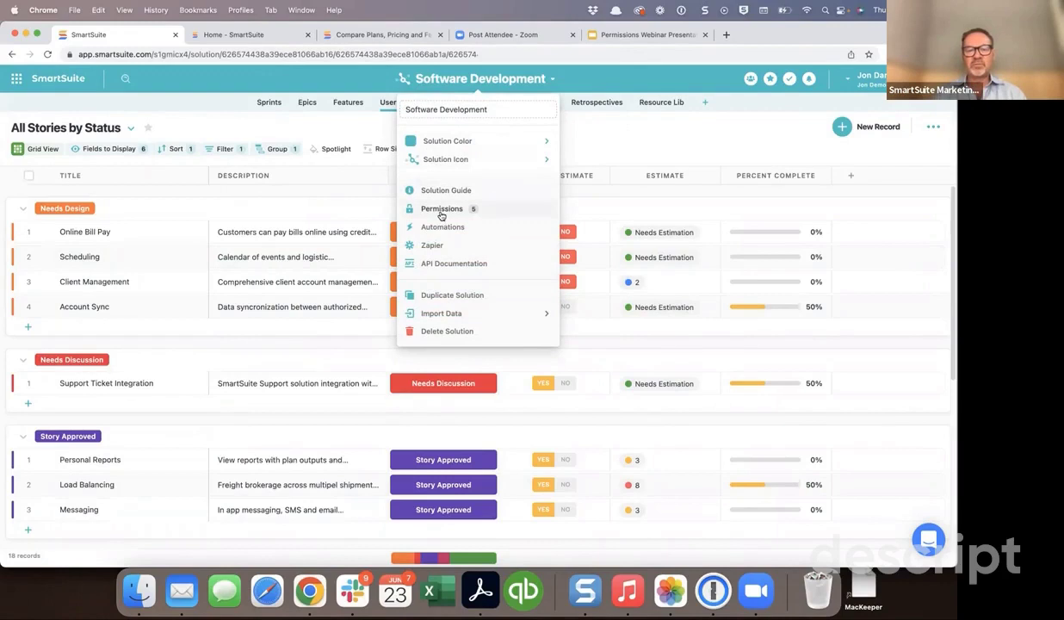
pyautogui.click(442, 214)
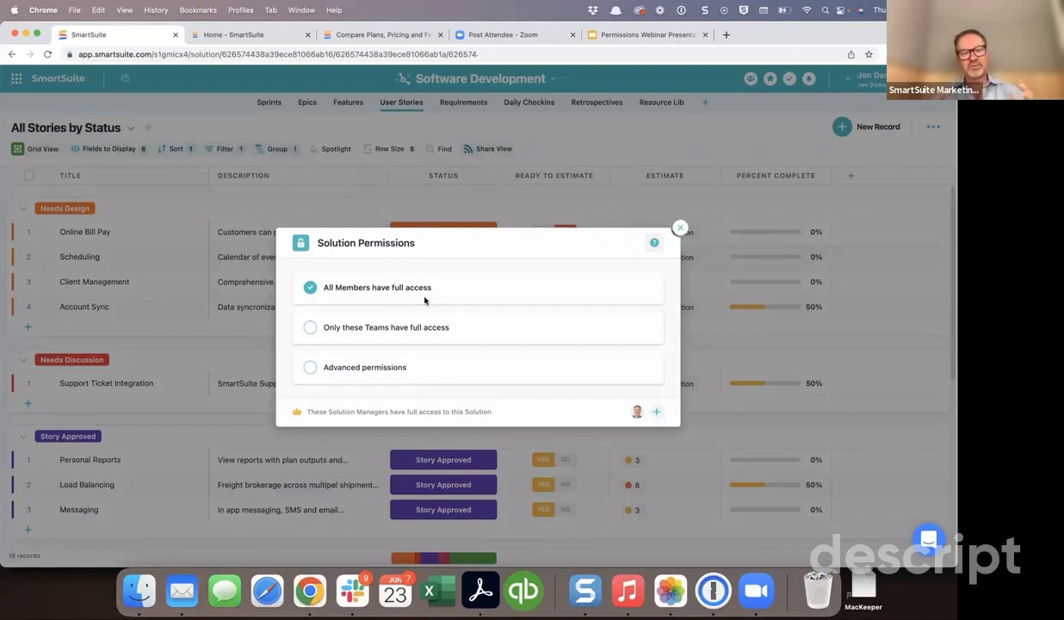
pyautogui.click(333, 328)
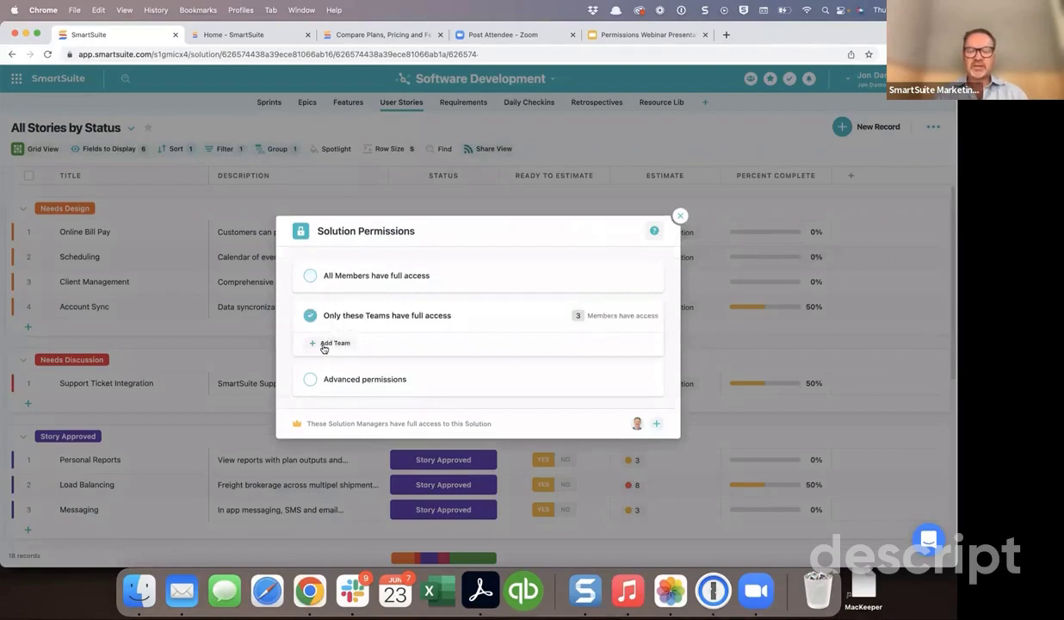
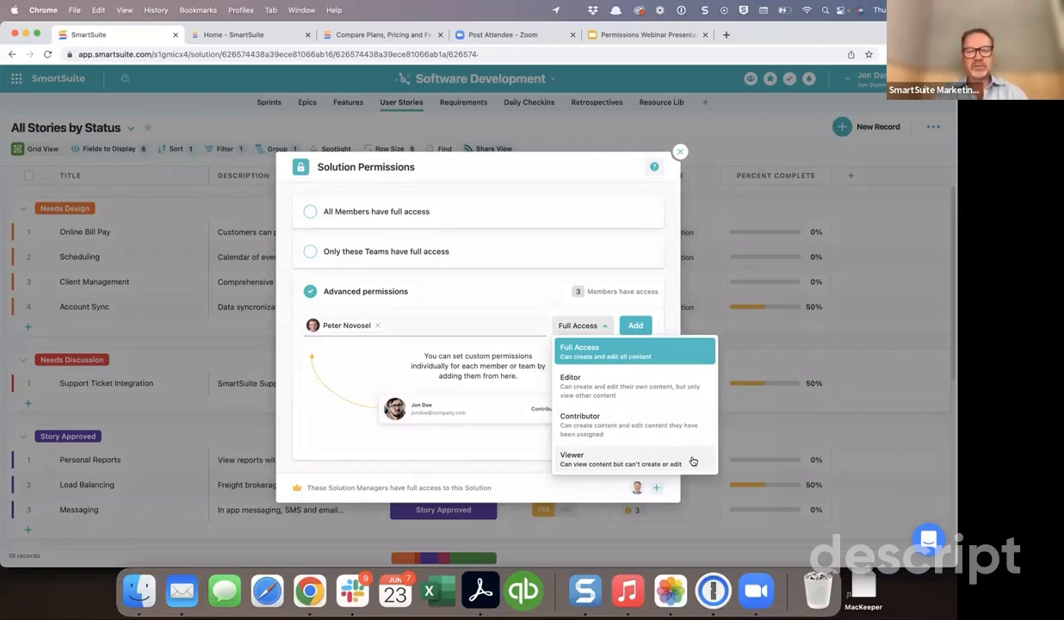
# Under Advanced permissions, add the chosen member as Viewer and the second member offered in the list with Full Access
pyautogui.click(693, 462)
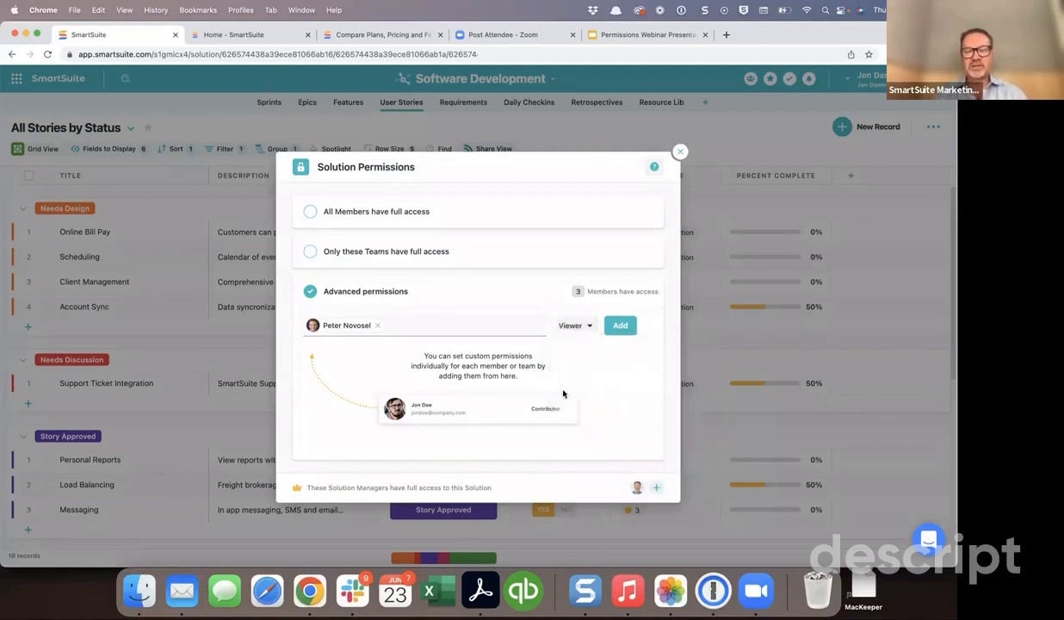
pyautogui.click(613, 325)
pyautogui.click(372, 347)
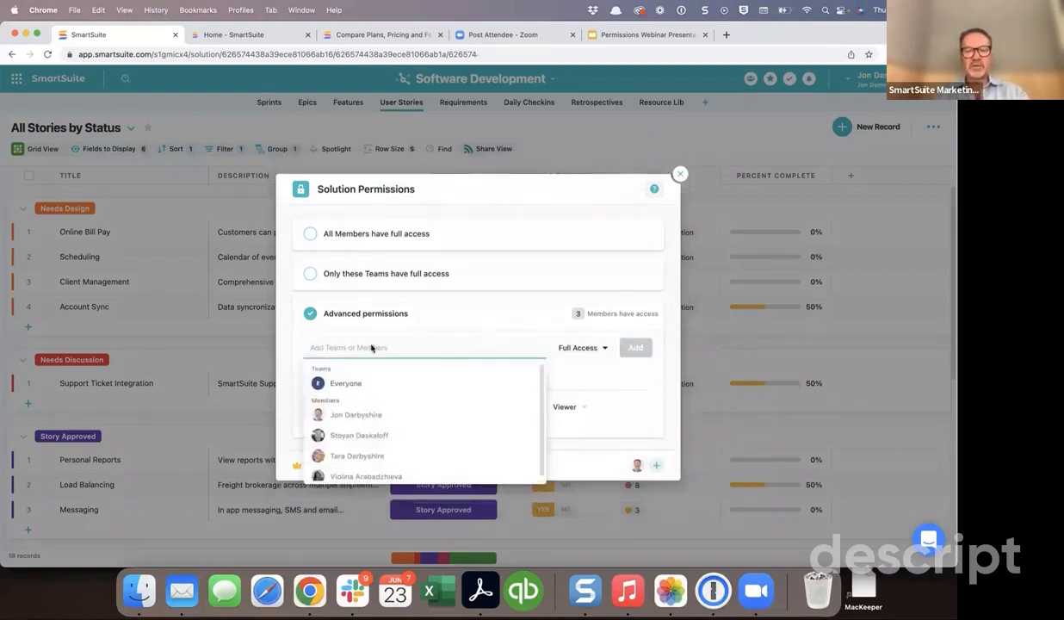
pyautogui.click(366, 435)
pyautogui.click(625, 345)
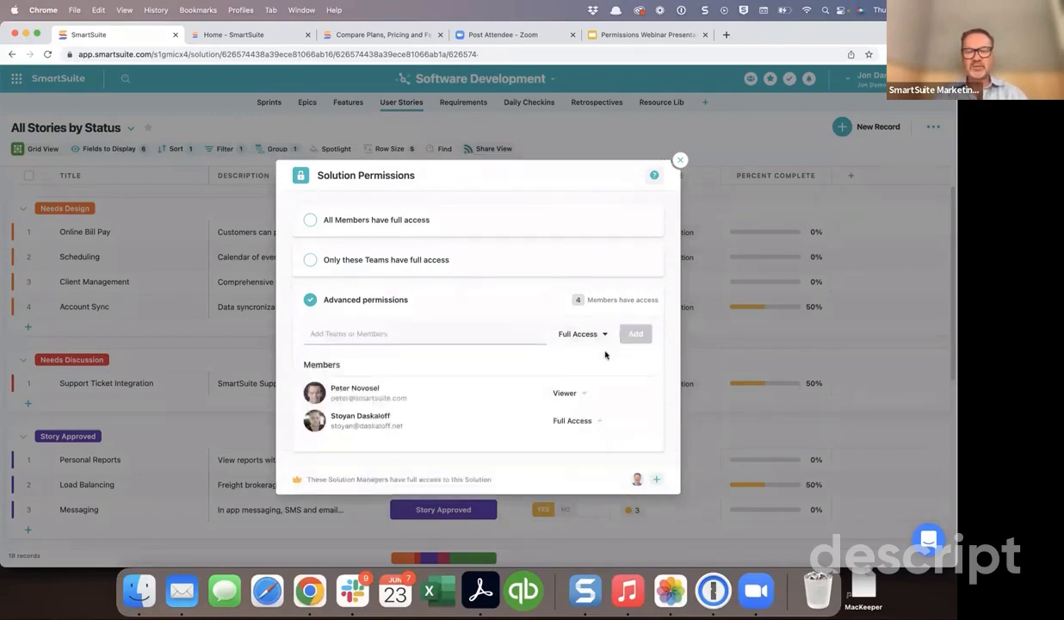
# Add the second of the remaining listed members to the Advanced permissions as Editor
pyautogui.click(385, 334)
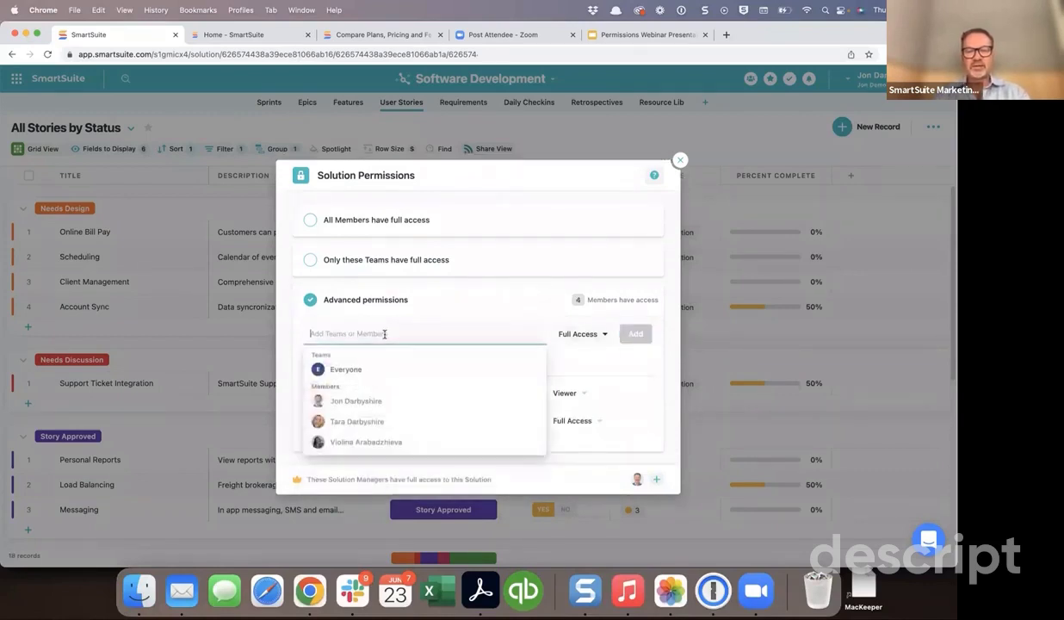
pyautogui.click(370, 421)
pyautogui.click(594, 333)
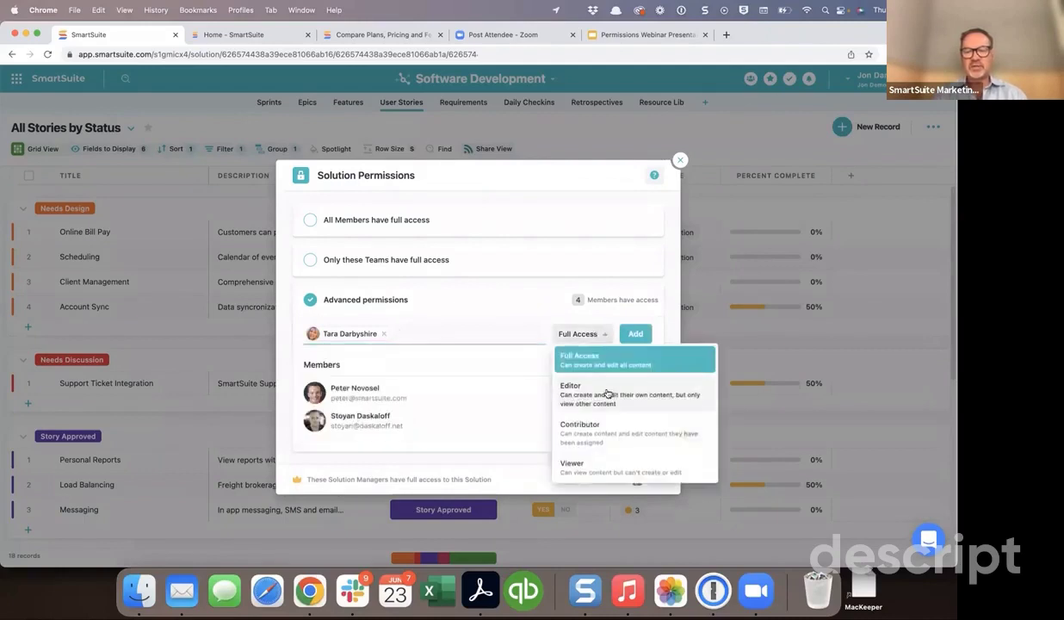
pyautogui.click(603, 398)
pyautogui.click(606, 333)
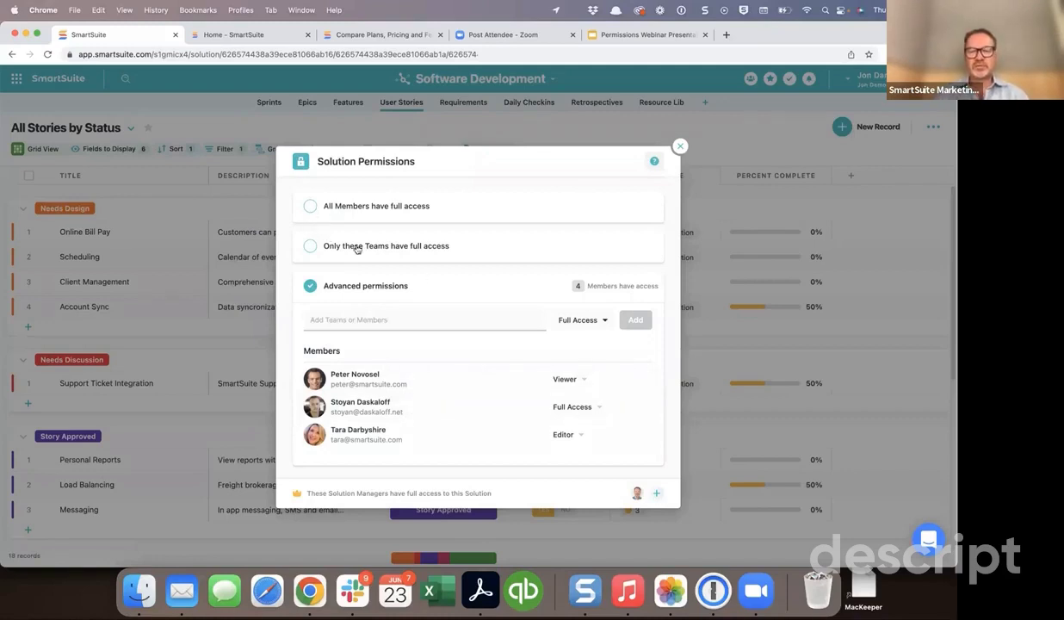
# Set the solution permissions to All Members have full access
pyautogui.click(311, 210)
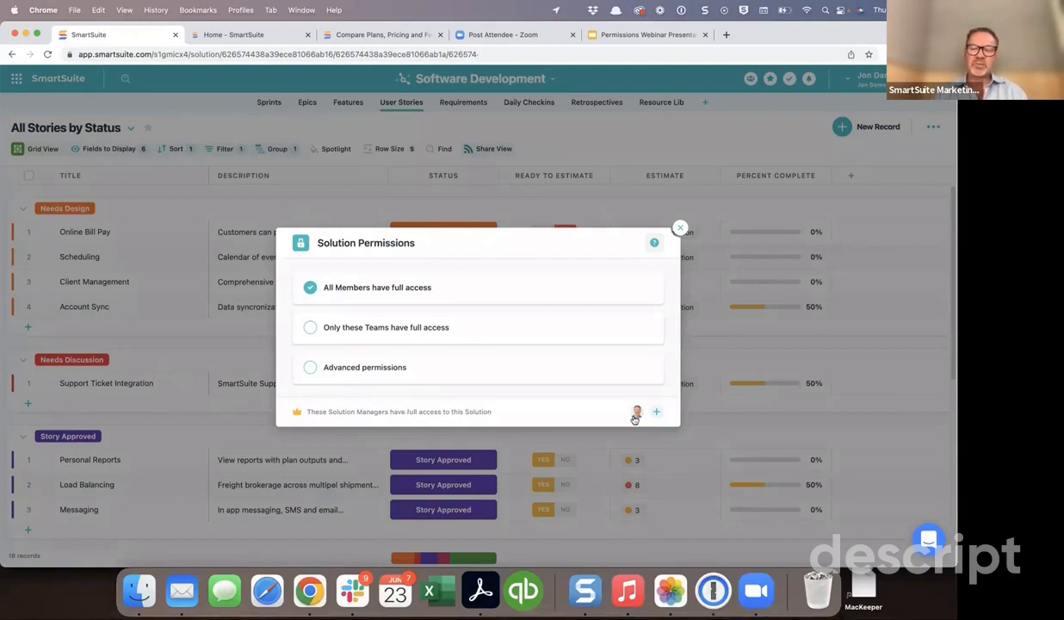
pyautogui.moveTo(637, 415)
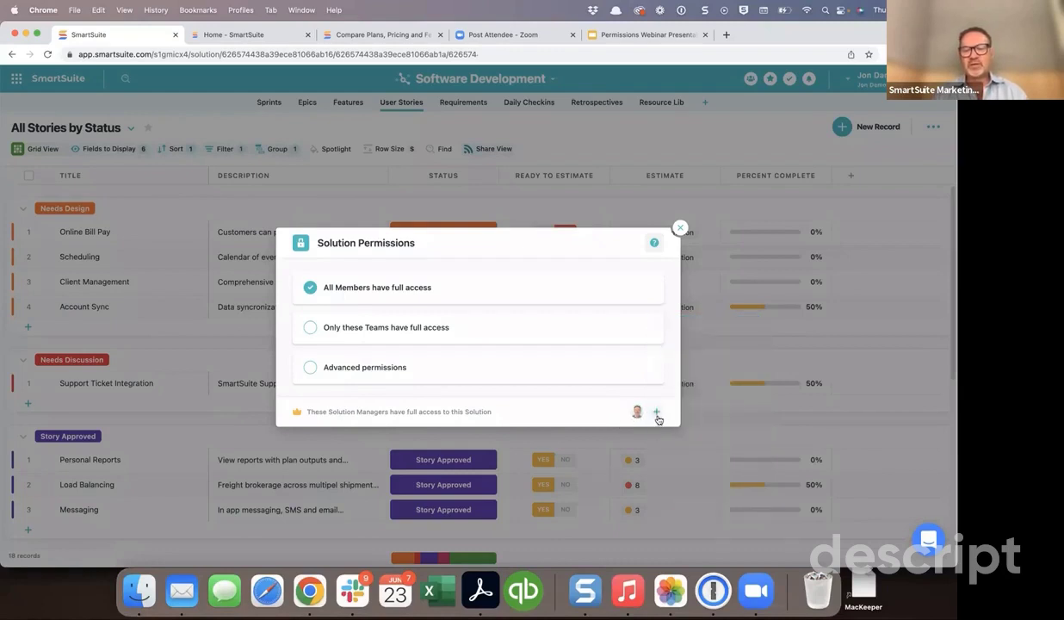
# Add one more member to the Software Development Solution Managers and close the solution permissions
pyautogui.click(657, 413)
pyautogui.click(704, 427)
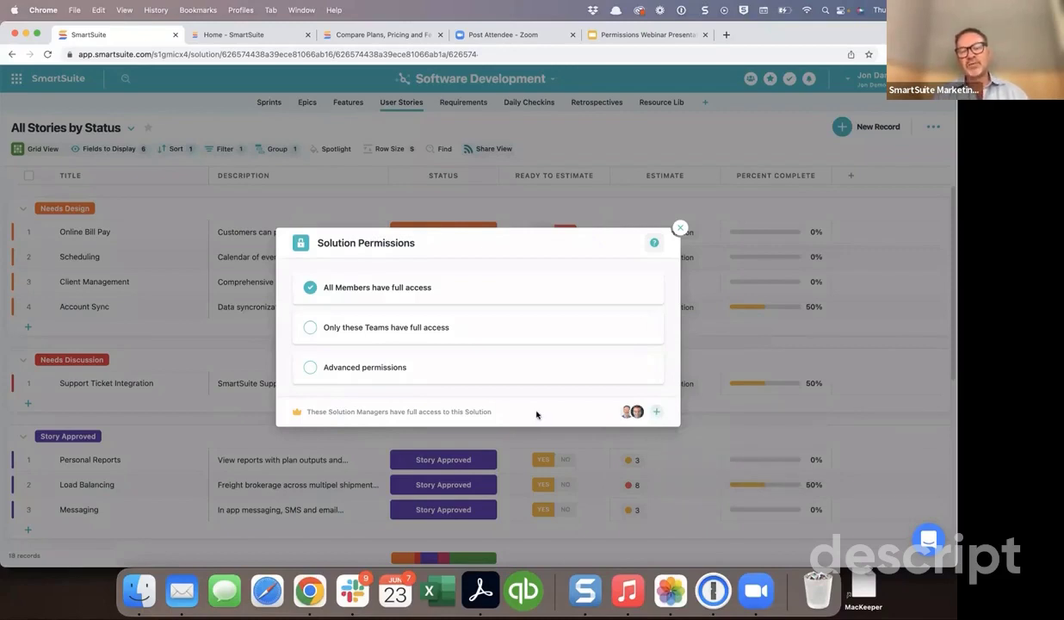
pyautogui.click(680, 229)
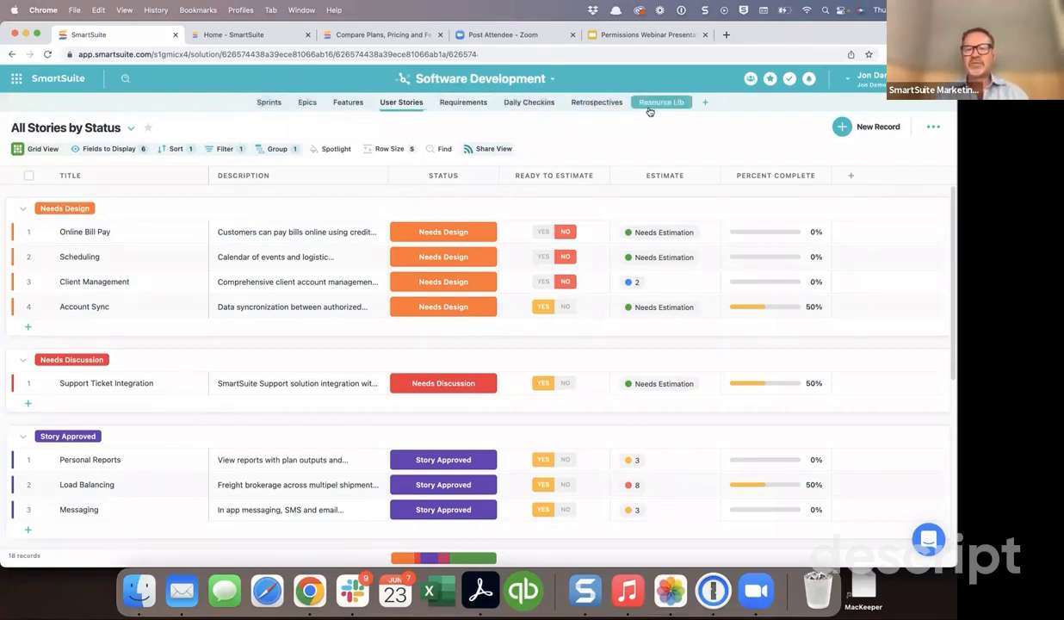
# Open the Retrospectives application's permissions and choose Override Solution Permissions
pyautogui.click(610, 104)
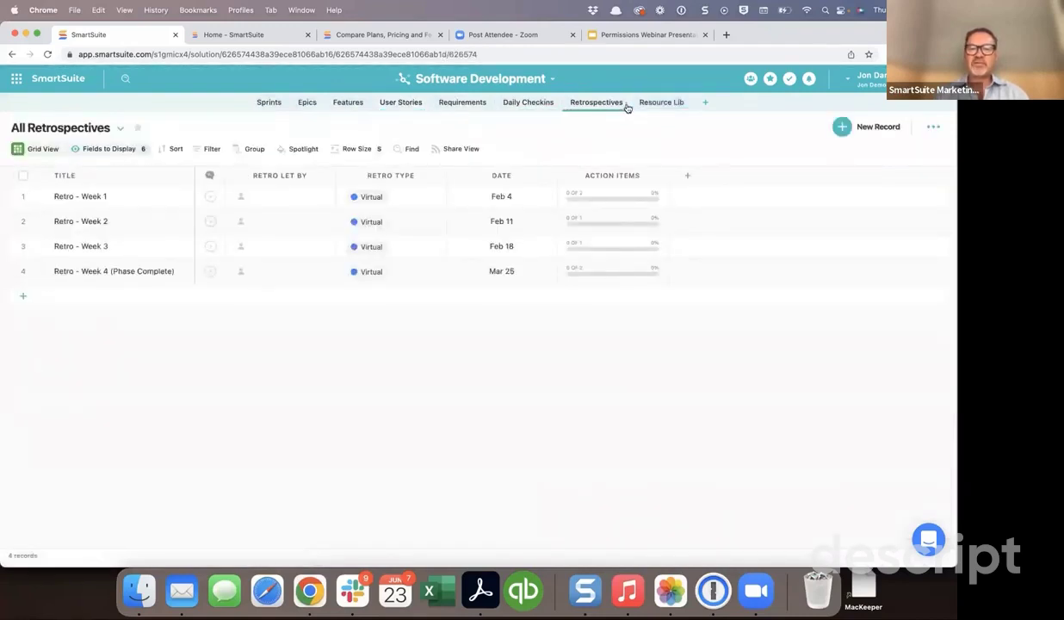
pyautogui.click(627, 105)
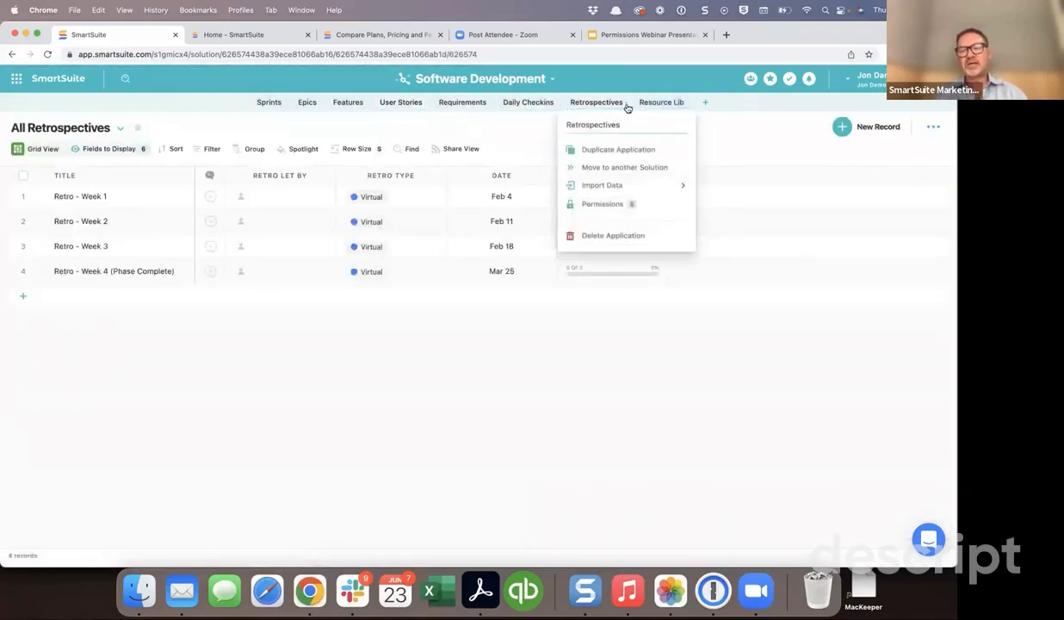
pyautogui.click(602, 207)
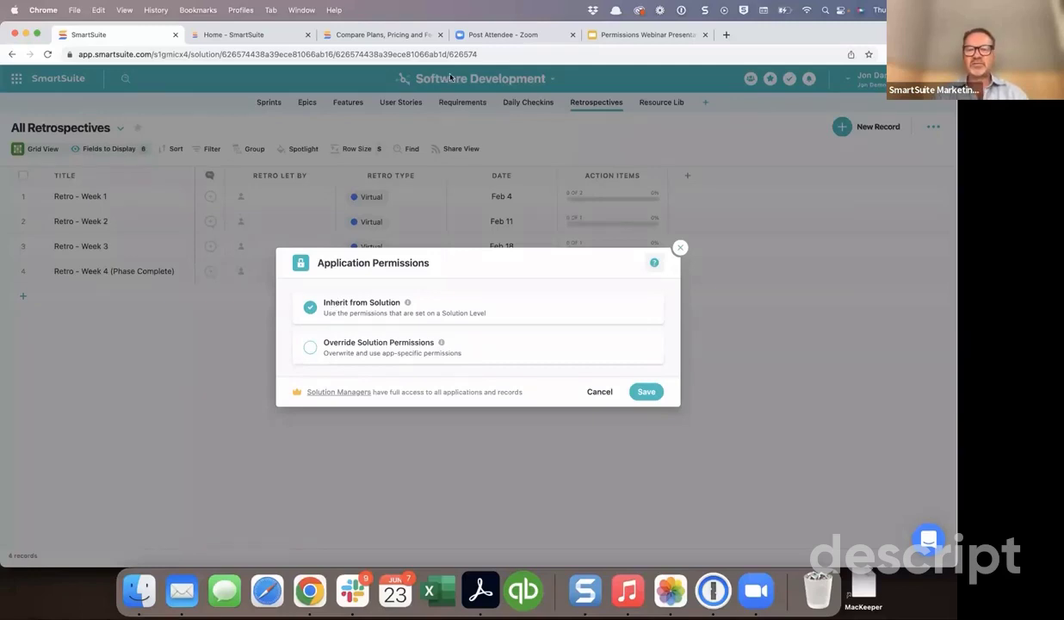
pyautogui.click(314, 351)
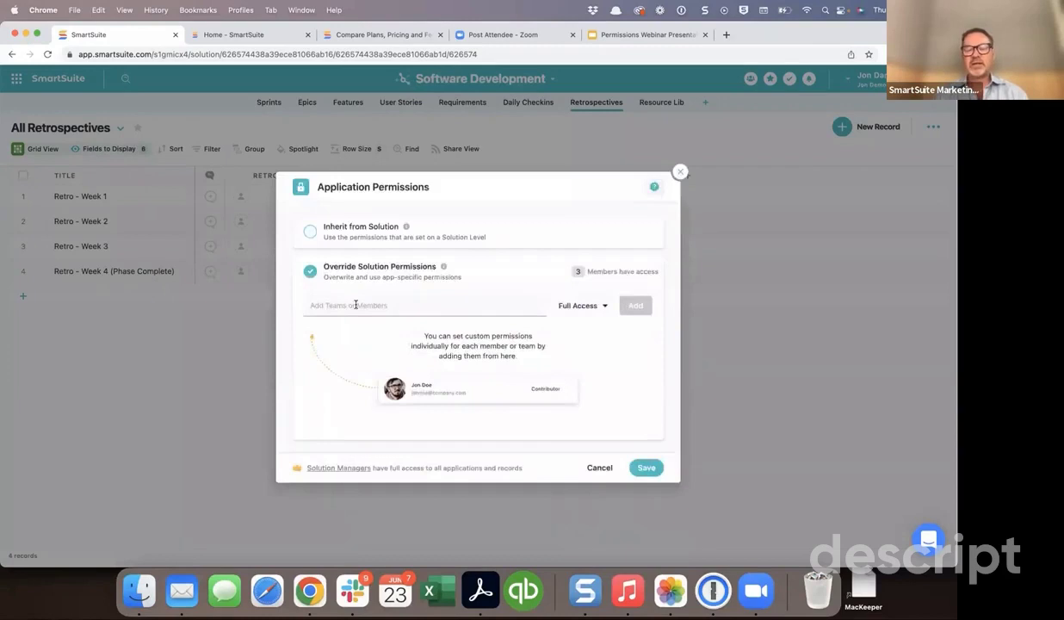
# Add the third listed member to the Retrospectives application permissions as Viewer
pyautogui.click(355, 305)
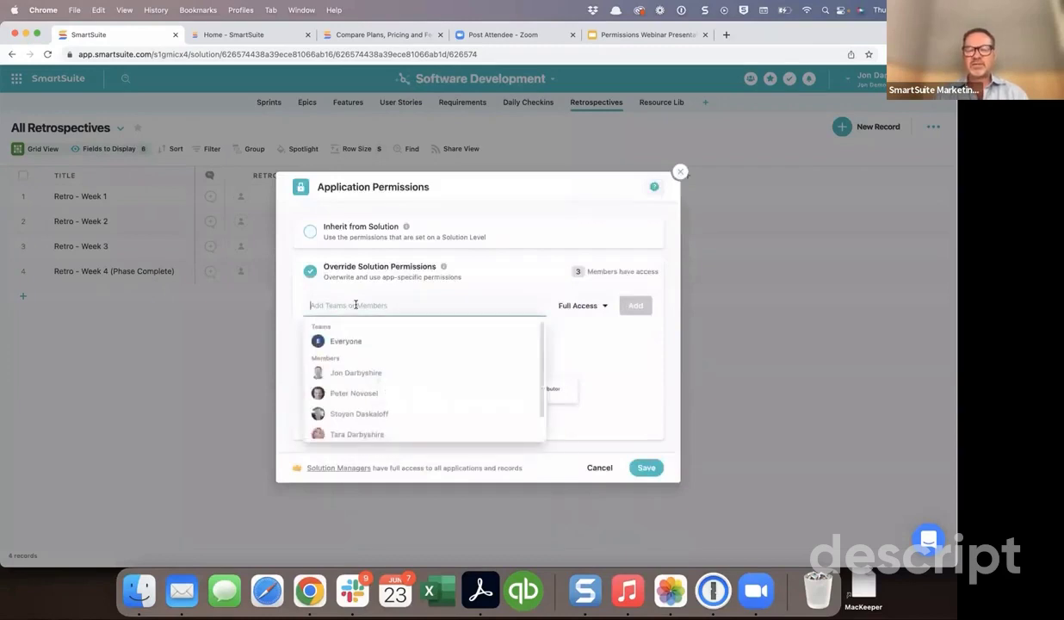
pyautogui.click(368, 414)
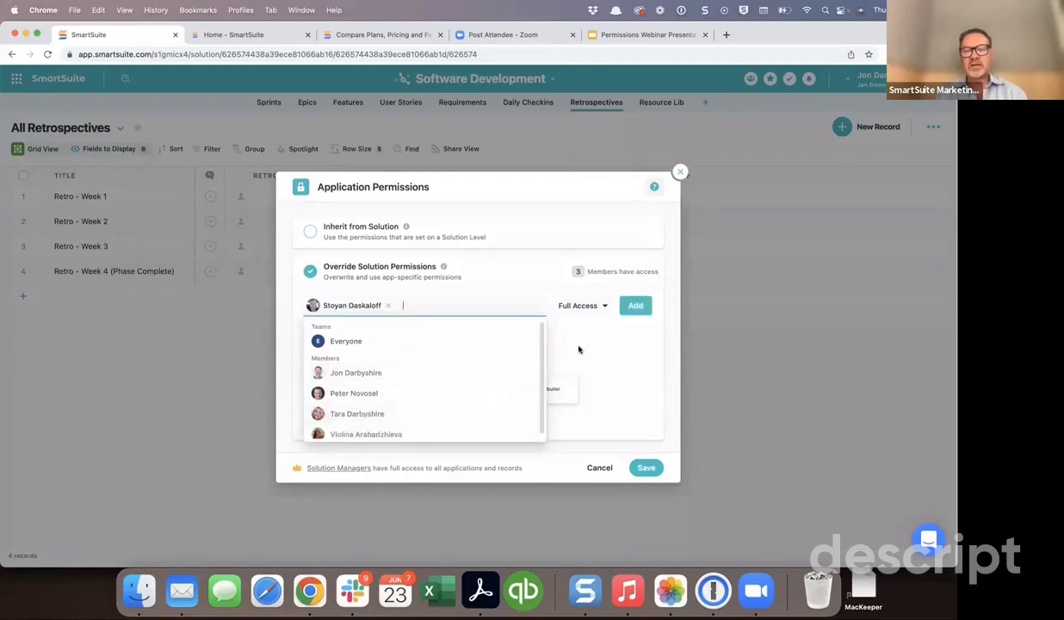
pyautogui.click(579, 306)
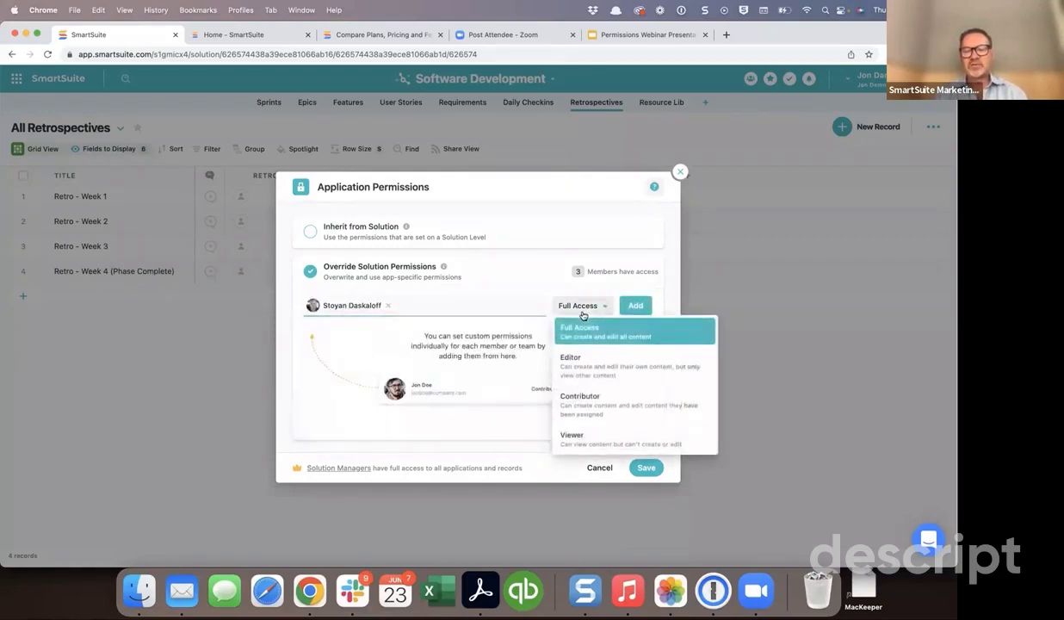
pyautogui.click(583, 443)
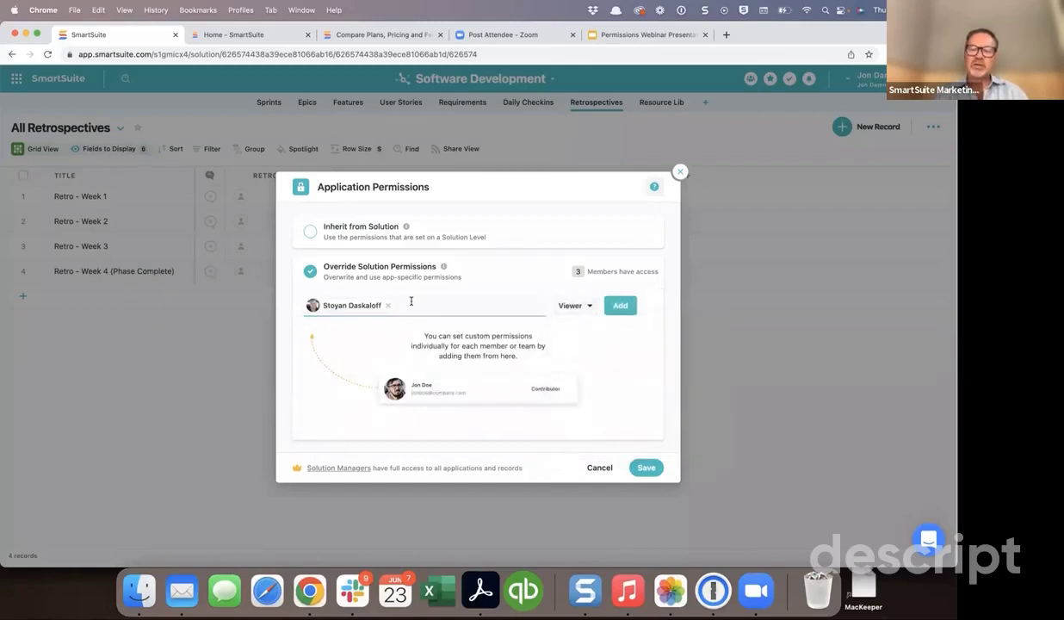
pyautogui.click(614, 305)
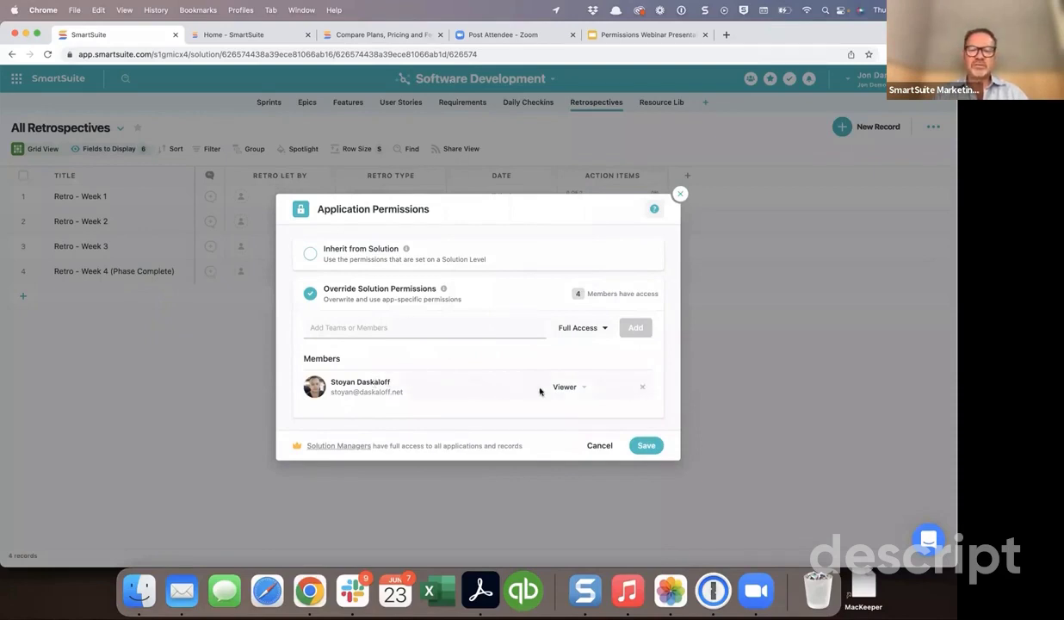
# Add another member to the Retrospectives application permissions with Full Access
pyautogui.click(403, 328)
pyautogui.click(371, 435)
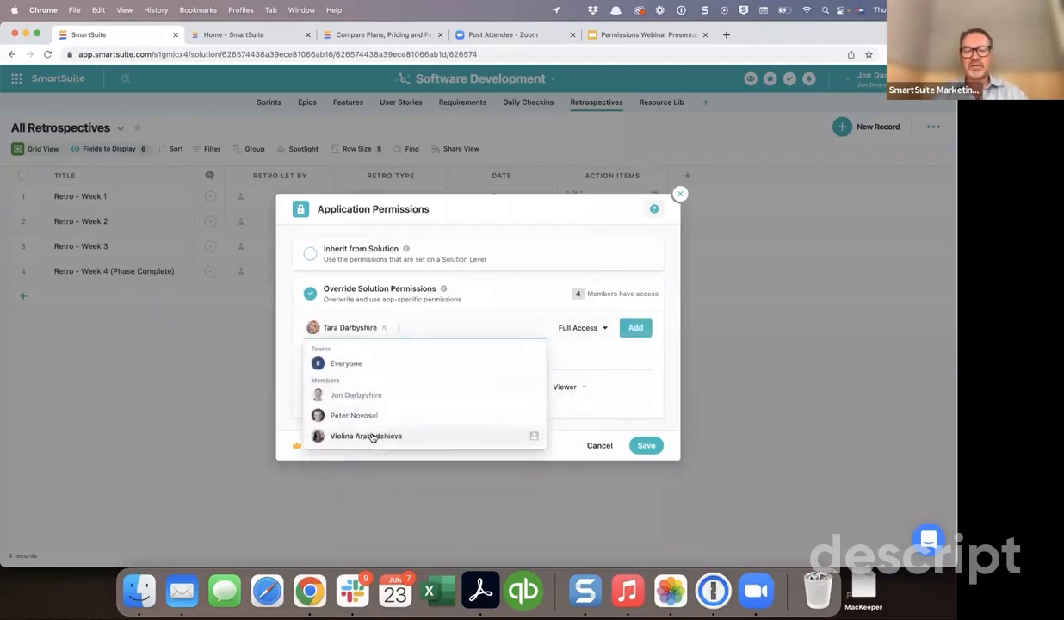
pyautogui.click(634, 328)
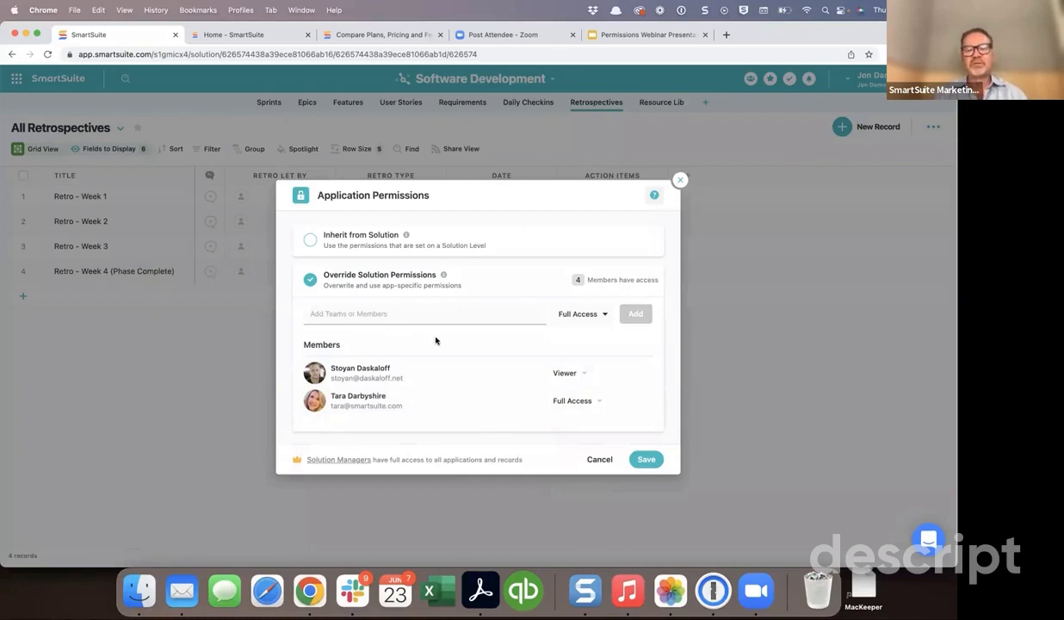
# Set the Retrospectives application back to Inherit from Solution and close its permissions
pyautogui.click(310, 242)
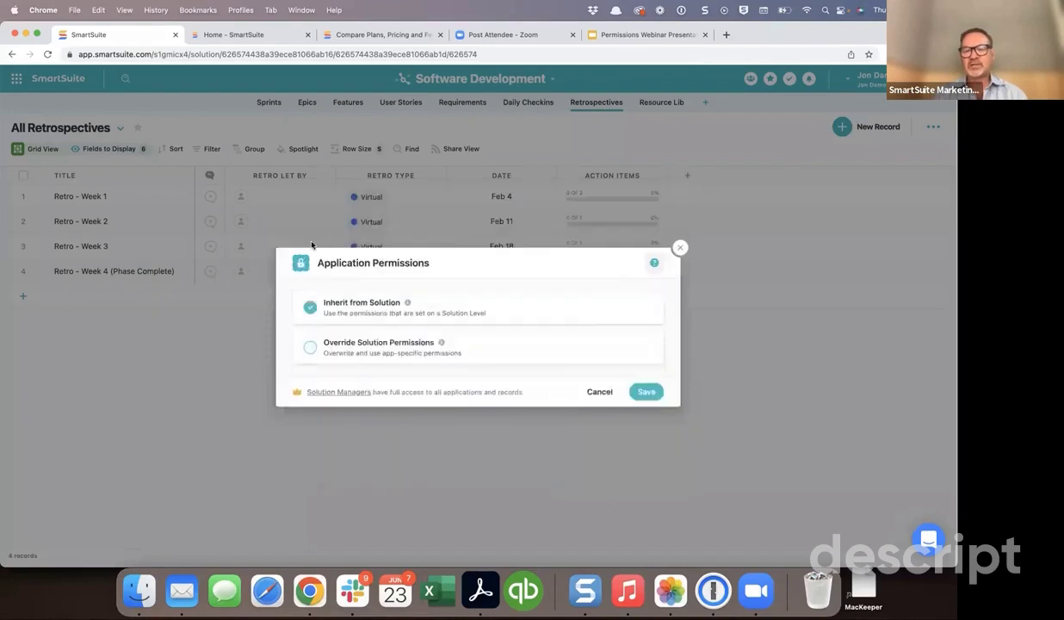
pyautogui.click(461, 86)
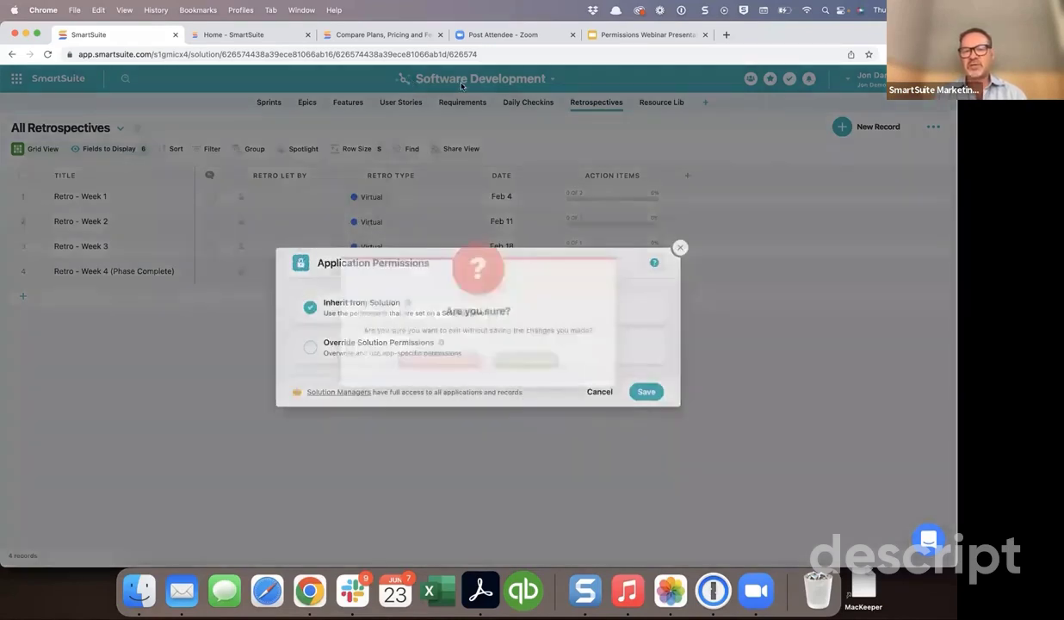
pyautogui.click(509, 355)
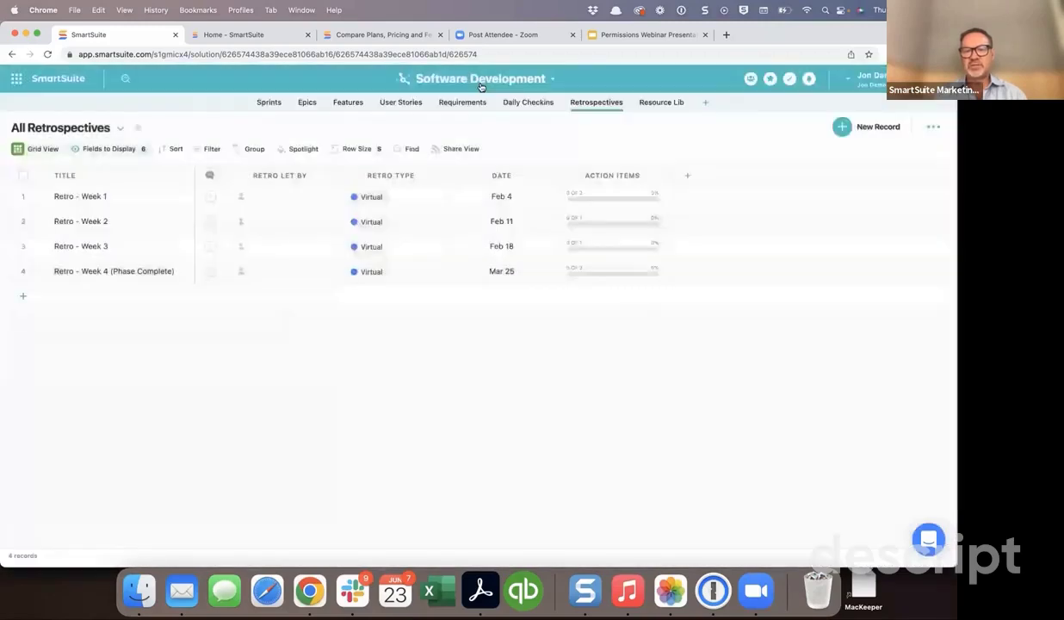
# Look at the options of the Software Development solution and of the User Stories application, including their Permissions entries
pyautogui.click(465, 82)
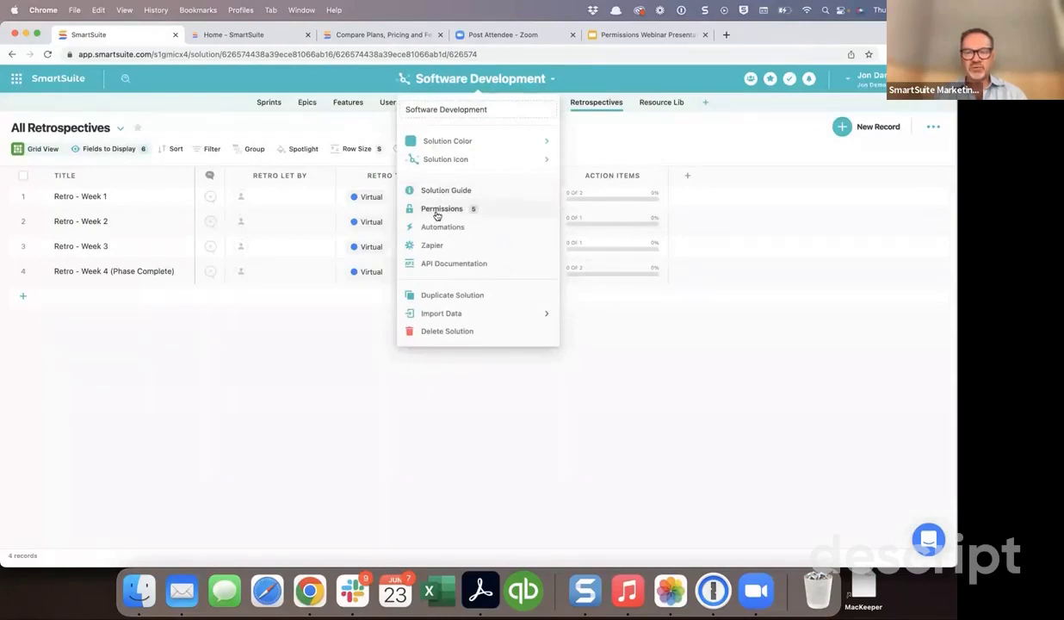
pyautogui.click(592, 123)
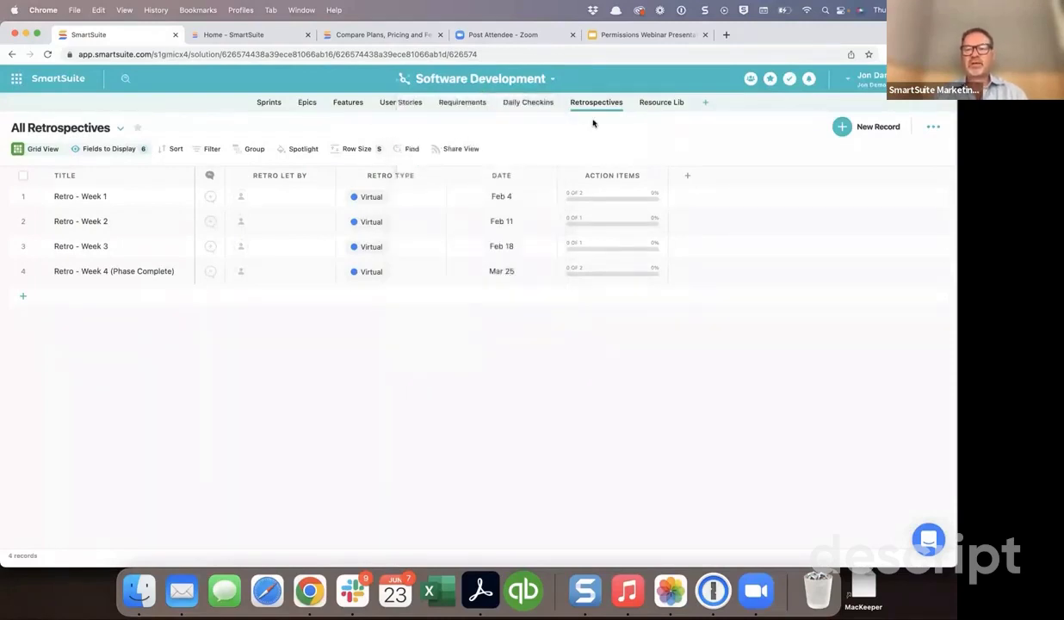
pyautogui.click(421, 105)
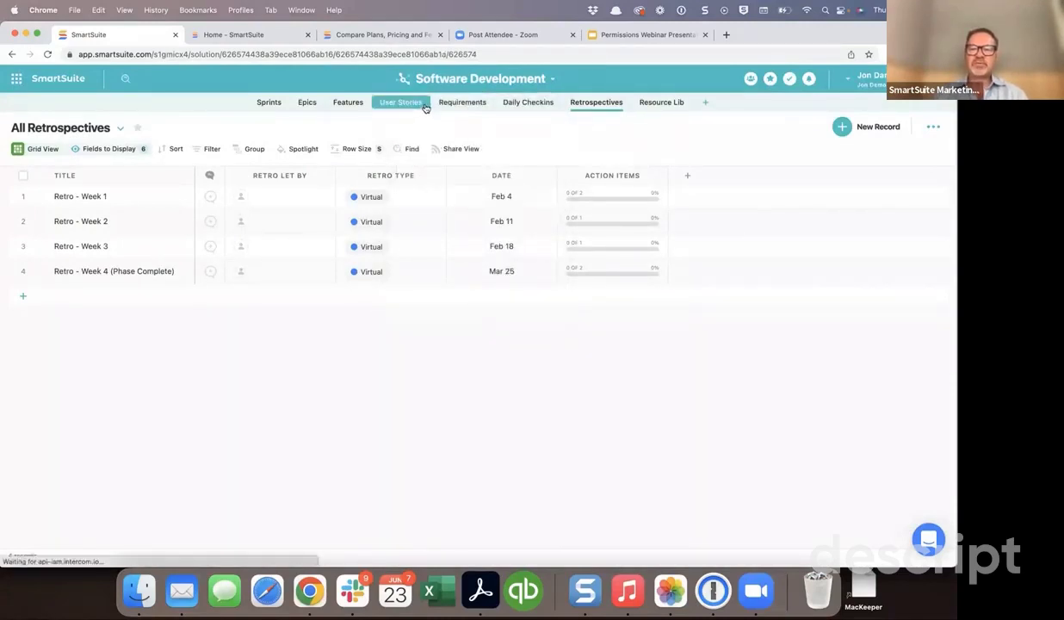
pyautogui.click(412, 105)
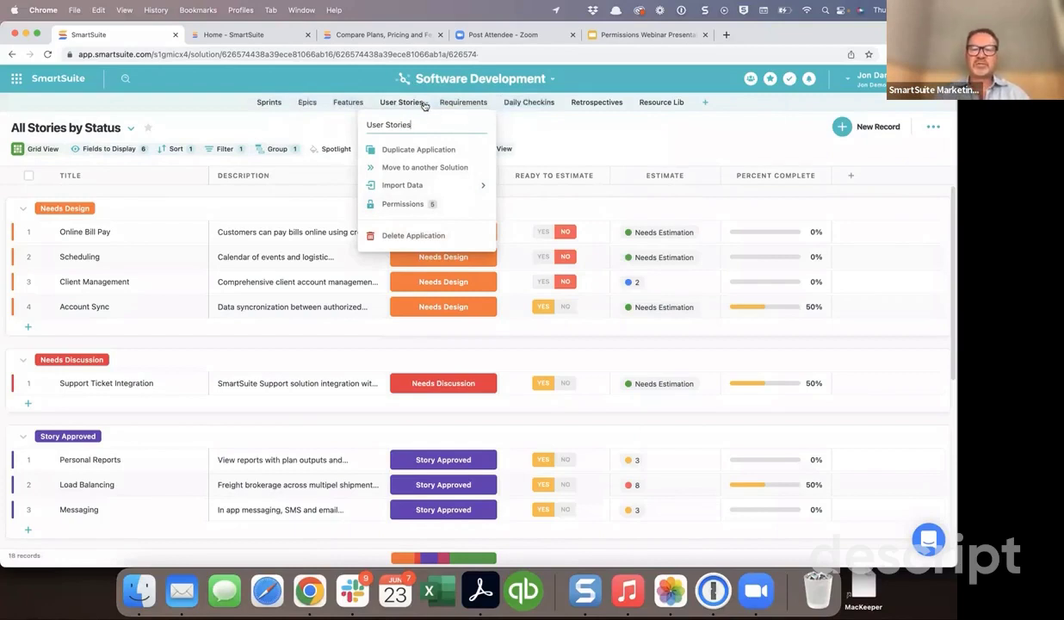
pyautogui.click(534, 128)
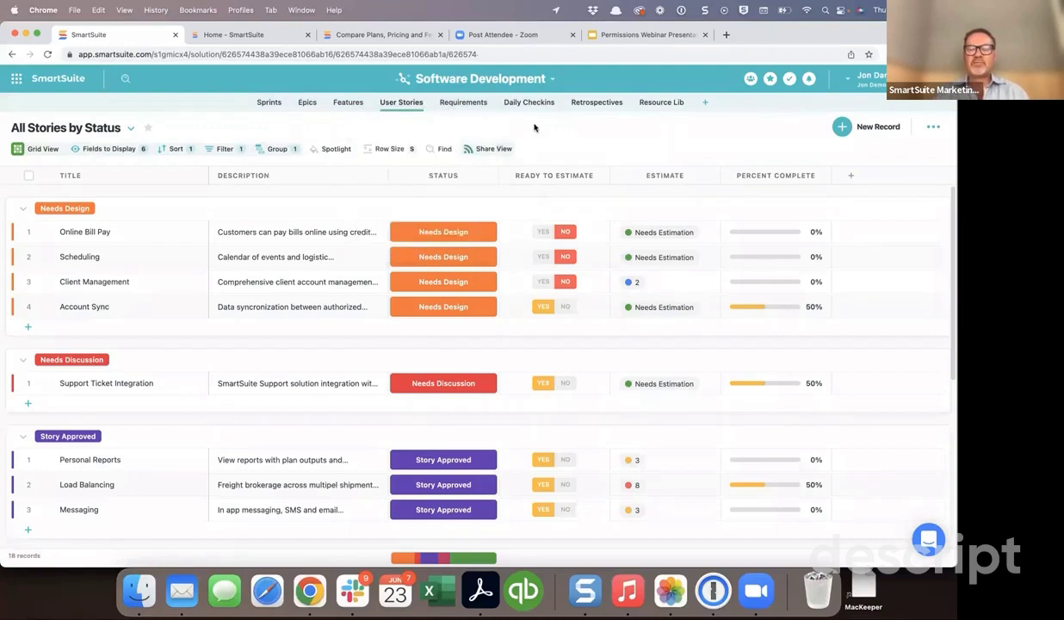
# Switch the Software Development solution to Advanced permissions, review the available access levels and close the permissions
pyautogui.click(480, 83)
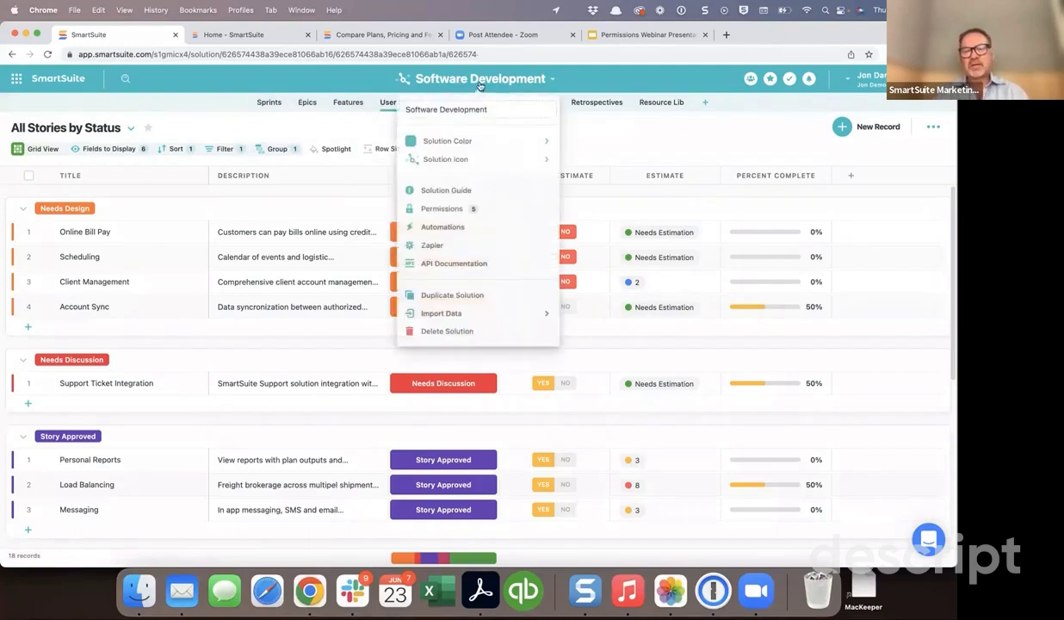
pyautogui.click(436, 210)
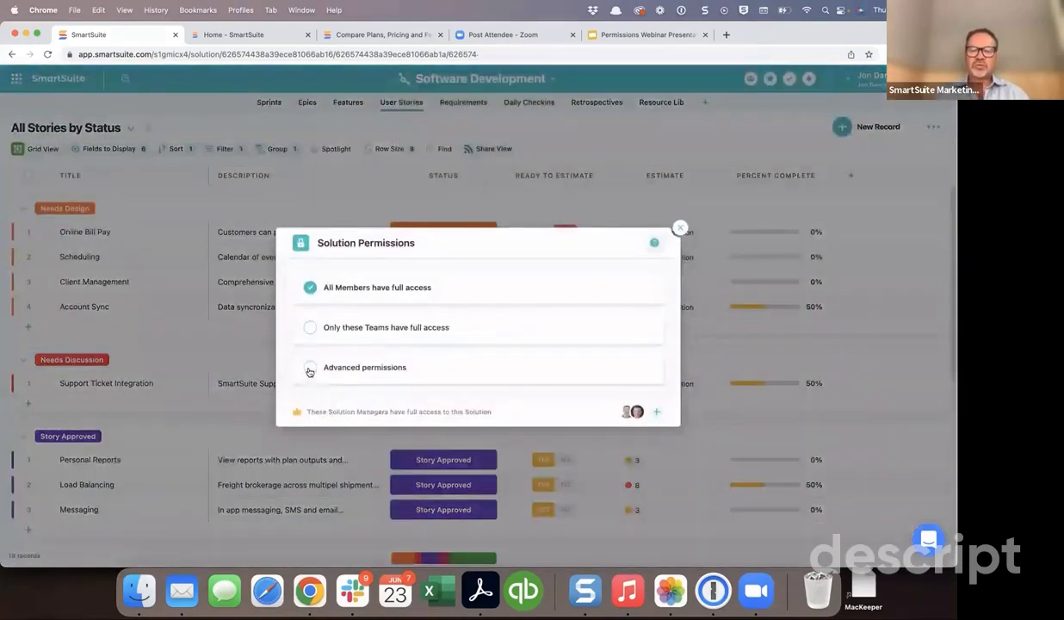
pyautogui.click(554, 362)
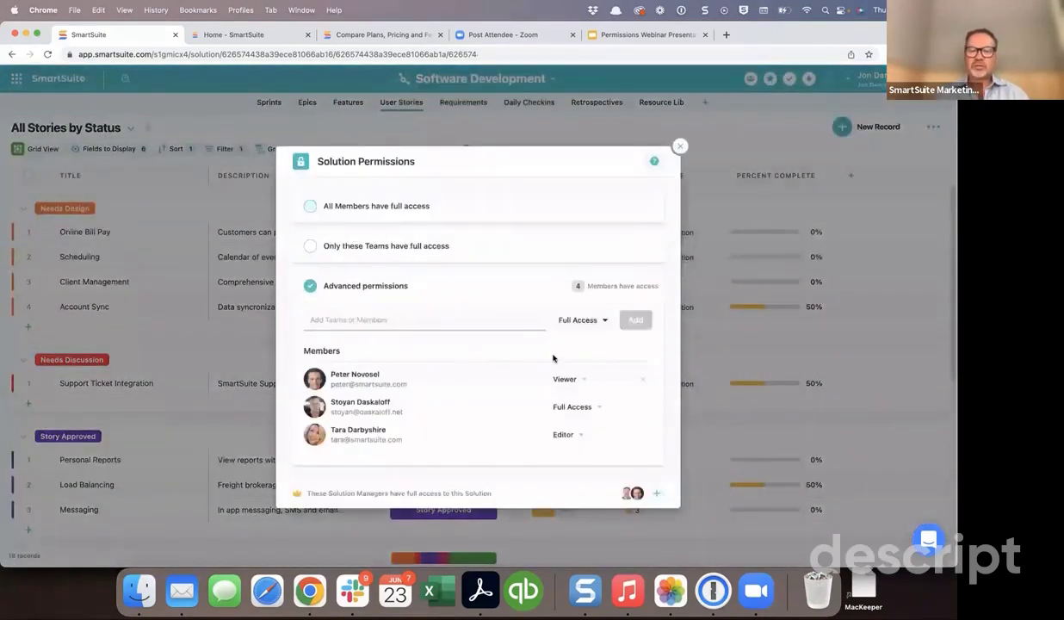
pyautogui.click(589, 319)
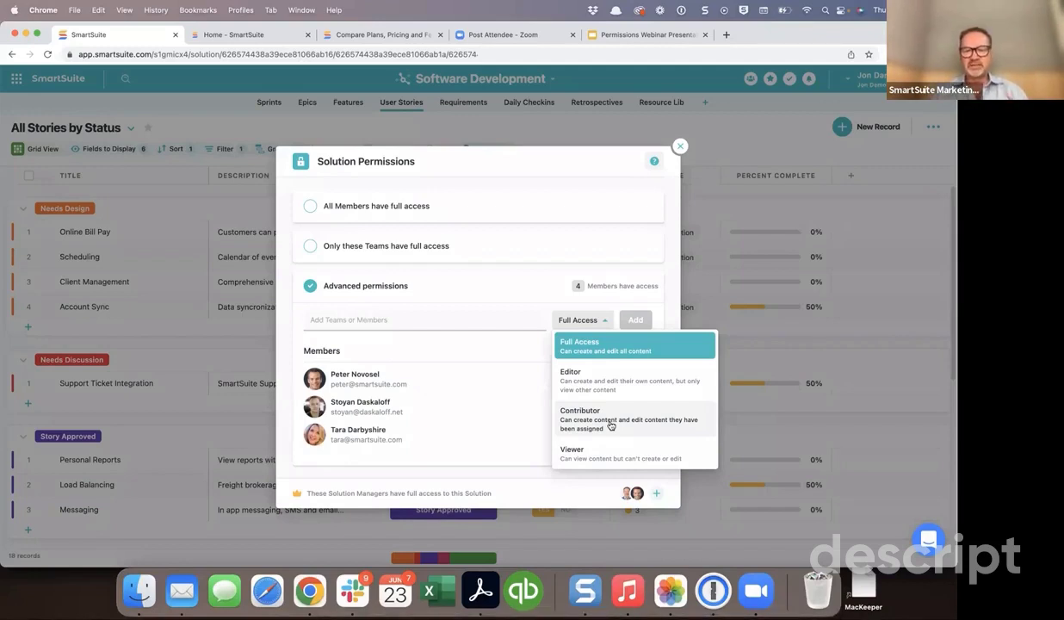
pyautogui.click(681, 147)
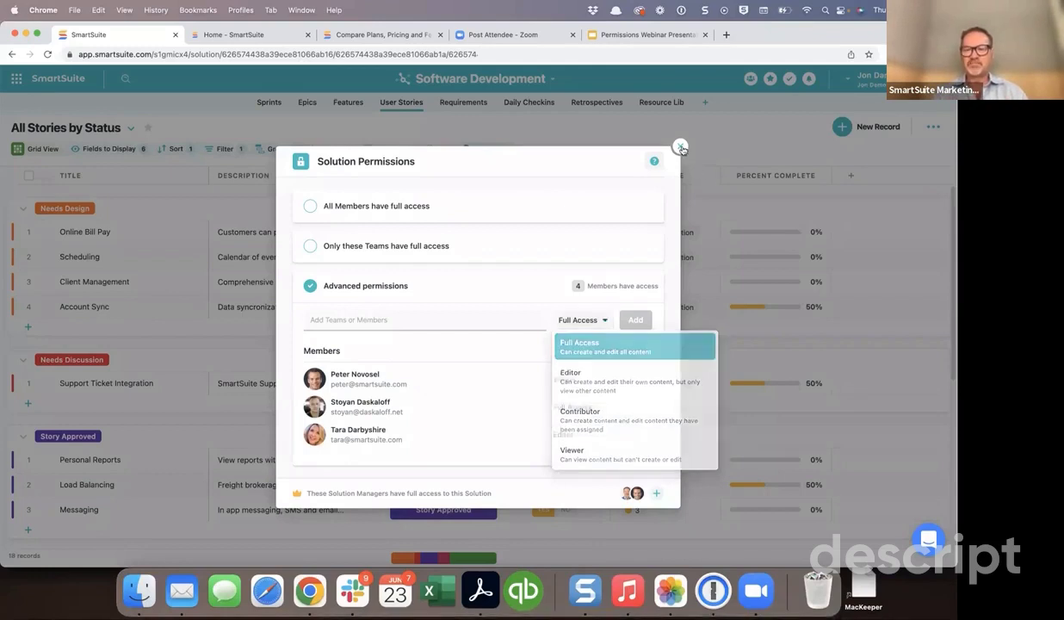
pyautogui.click(680, 147)
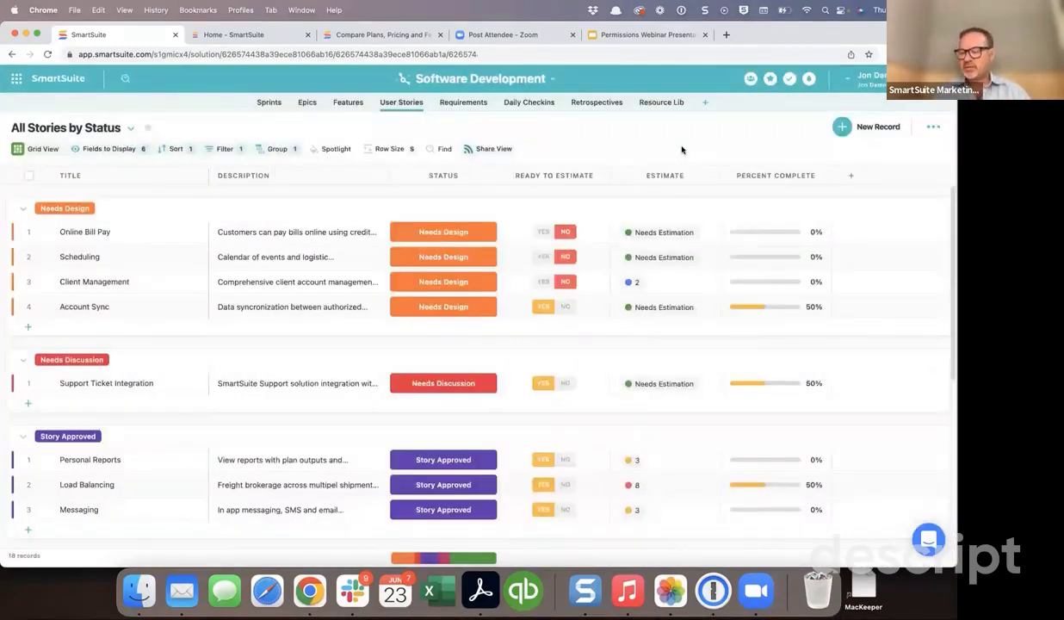
# Examine the Status field's options and the fields of the Online Bill Pay user story, leaving the record unedited
pyautogui.click(492, 176)
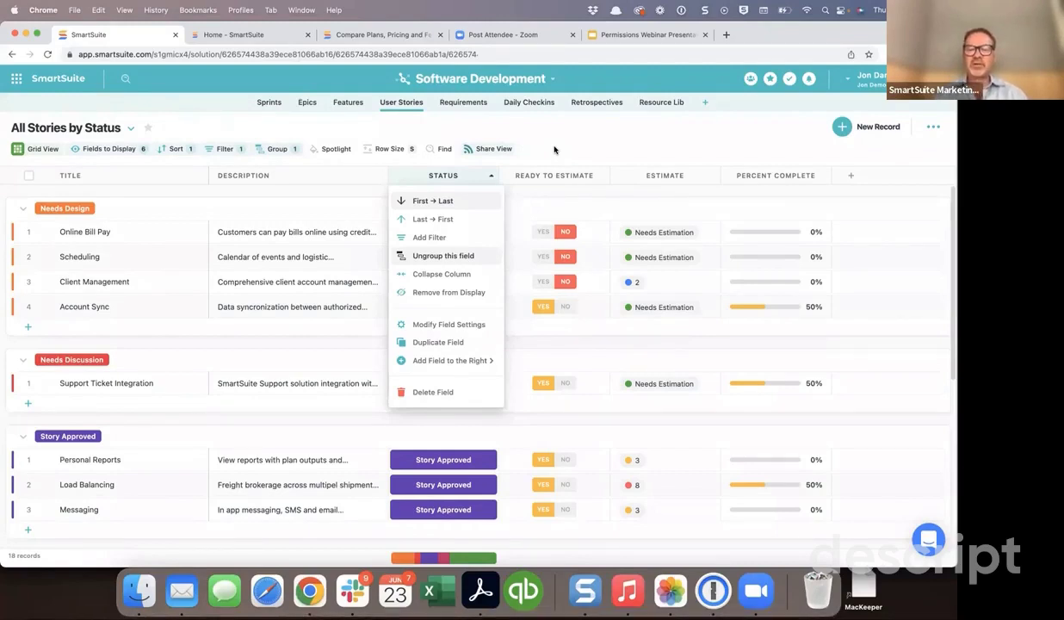
pyautogui.click(555, 150)
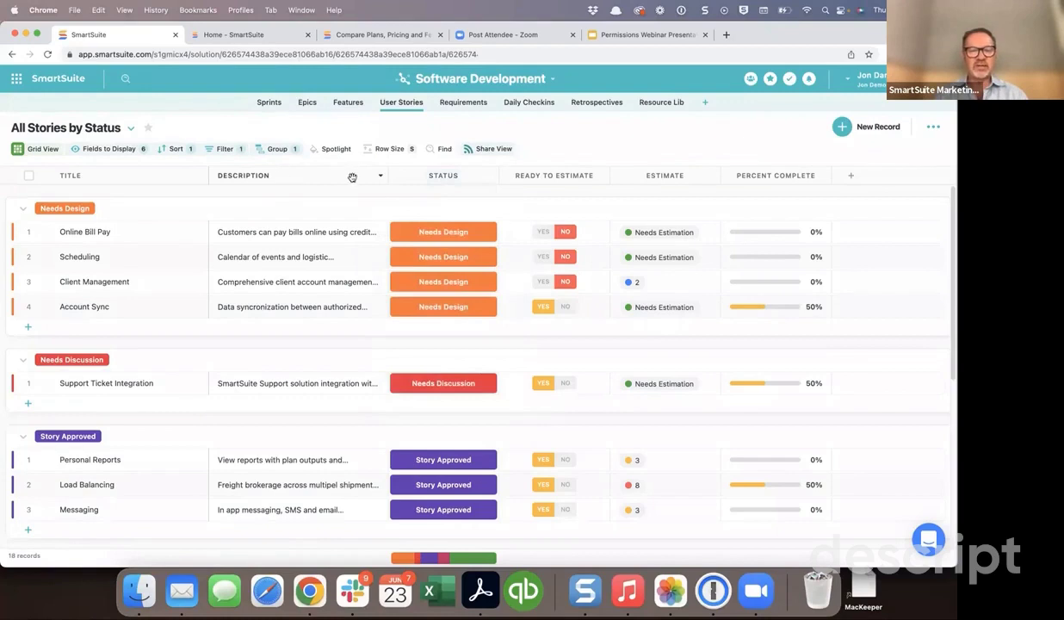
pyautogui.click(41, 232)
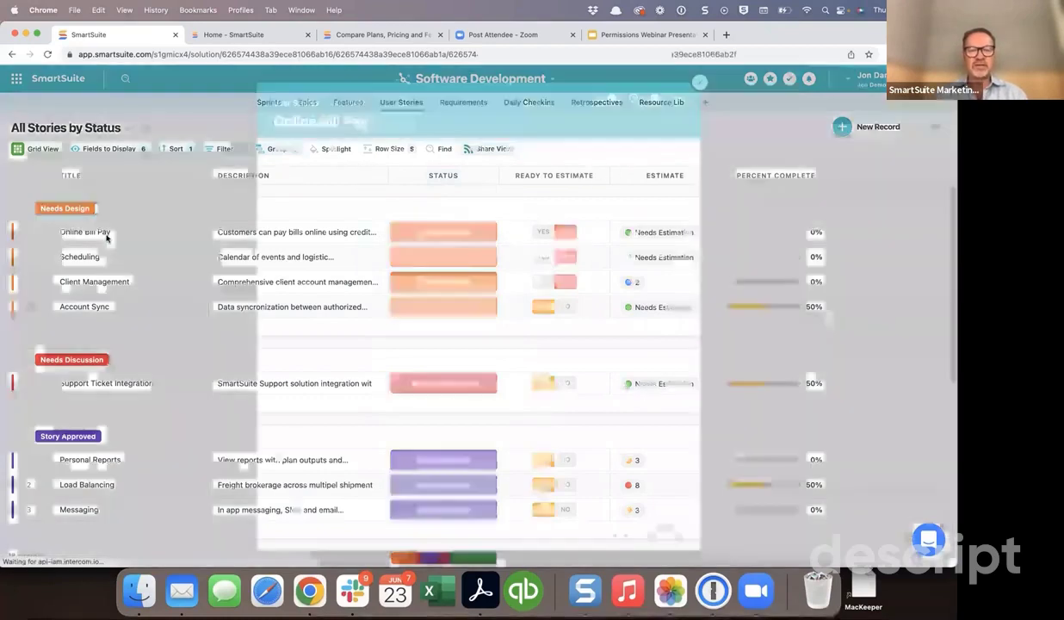
pyautogui.scroll(2, 479, 239)
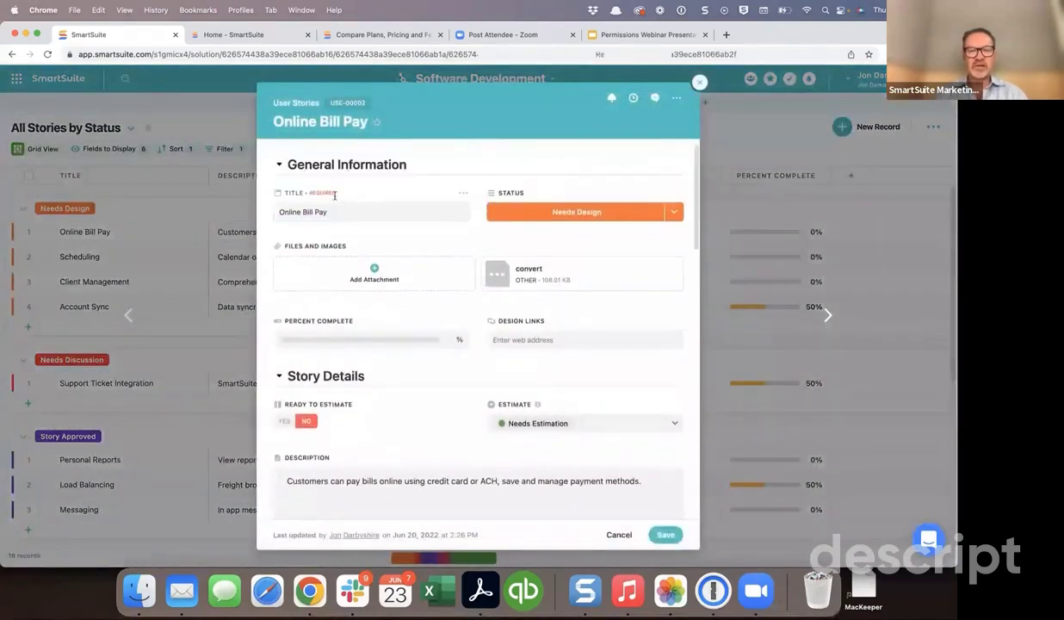
pyautogui.scroll(-10, 483, 363)
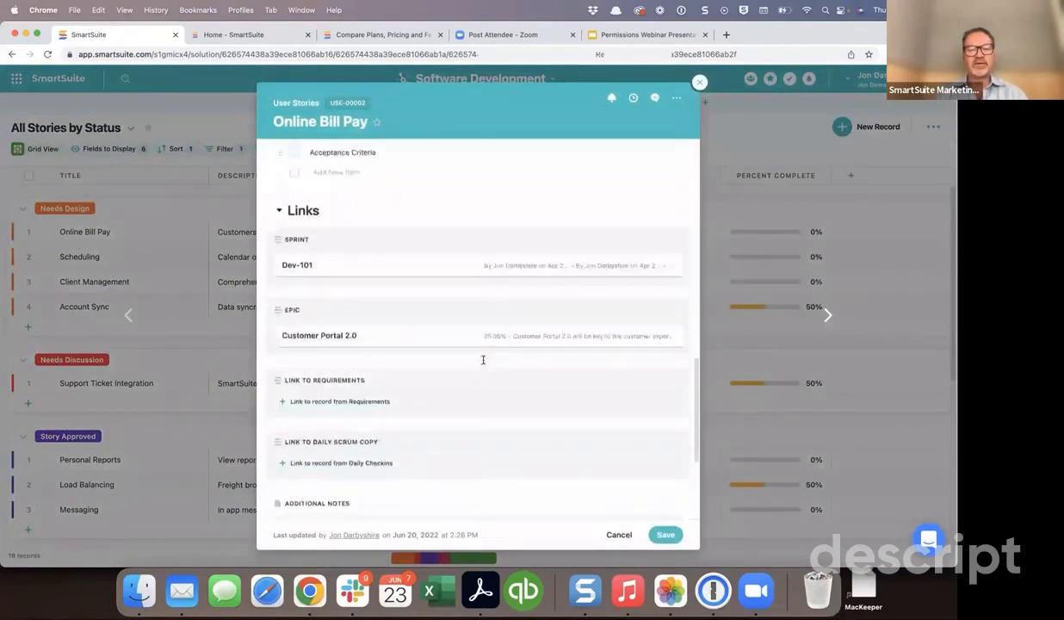
pyautogui.scroll(10, 483, 362)
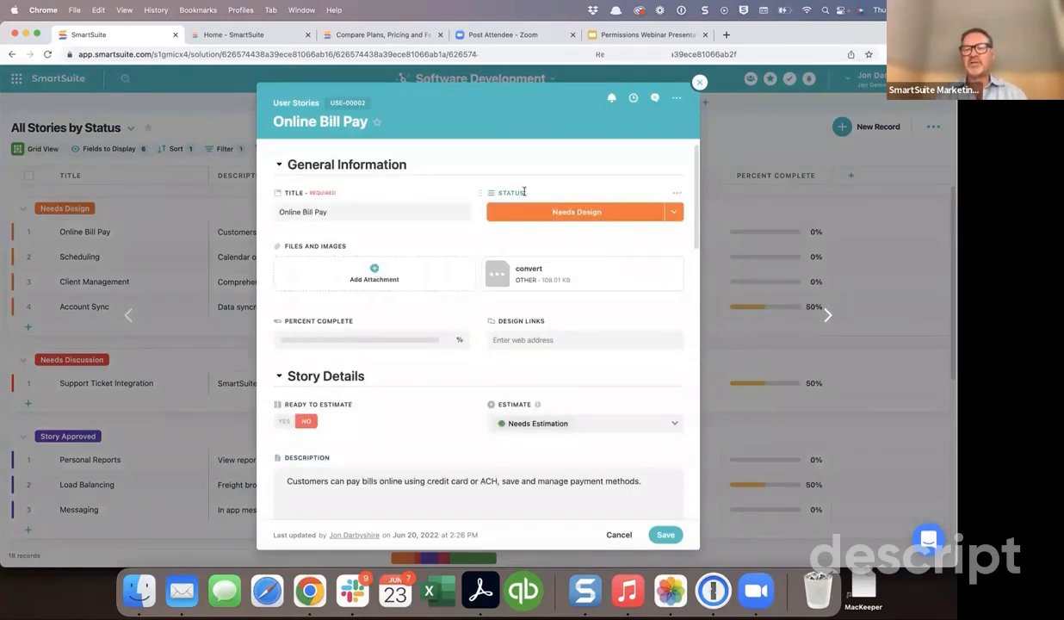
pyautogui.click(700, 83)
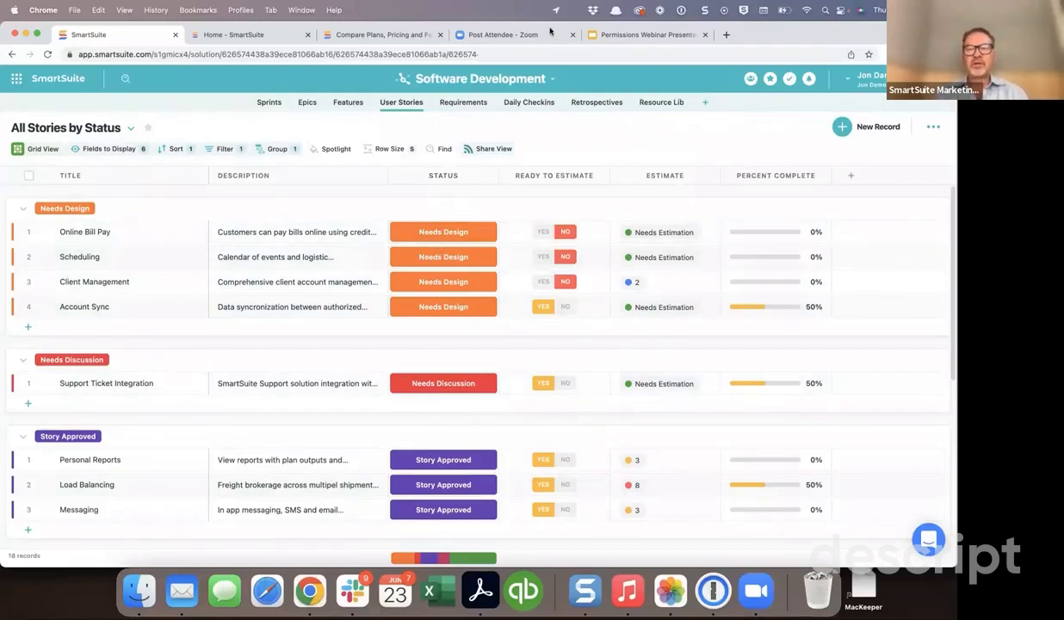
# Switch to the SmartSuite Community home page
pyautogui.click(262, 38)
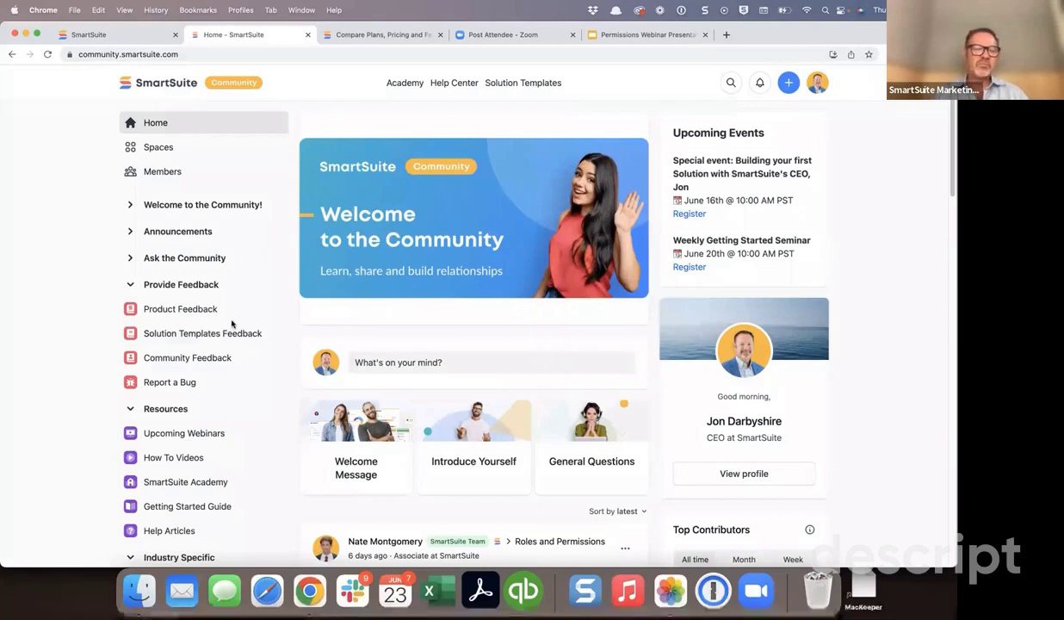
# Open the community's Product Feedback space and filter its feature requests to the Users, Roles & Permissions category
pyautogui.click(188, 313)
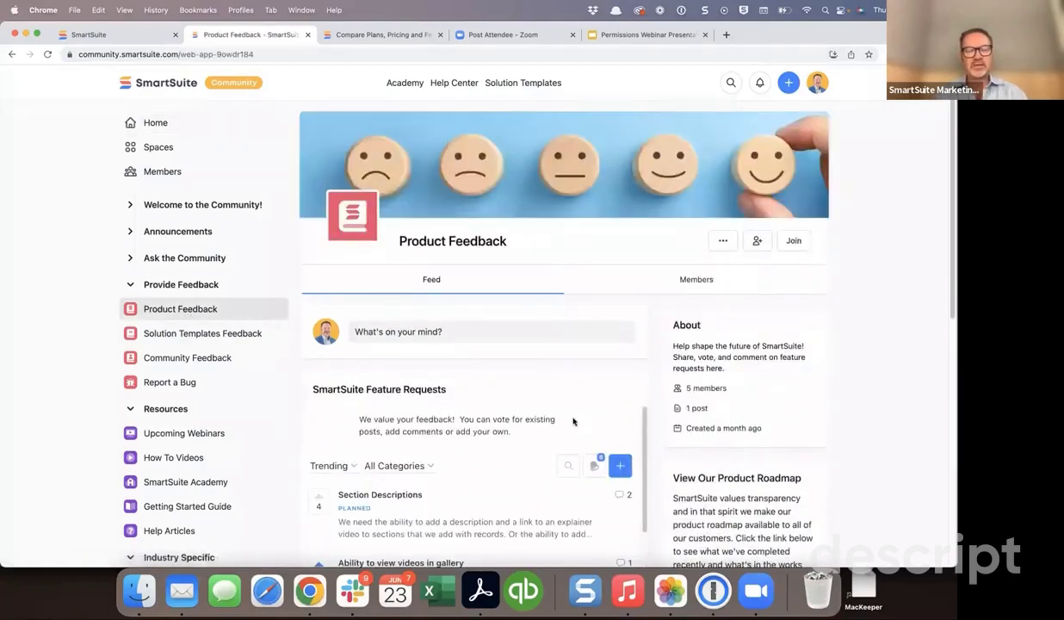
pyautogui.scroll(-1, 574, 422)
pyautogui.scroll(-4, 815, 394)
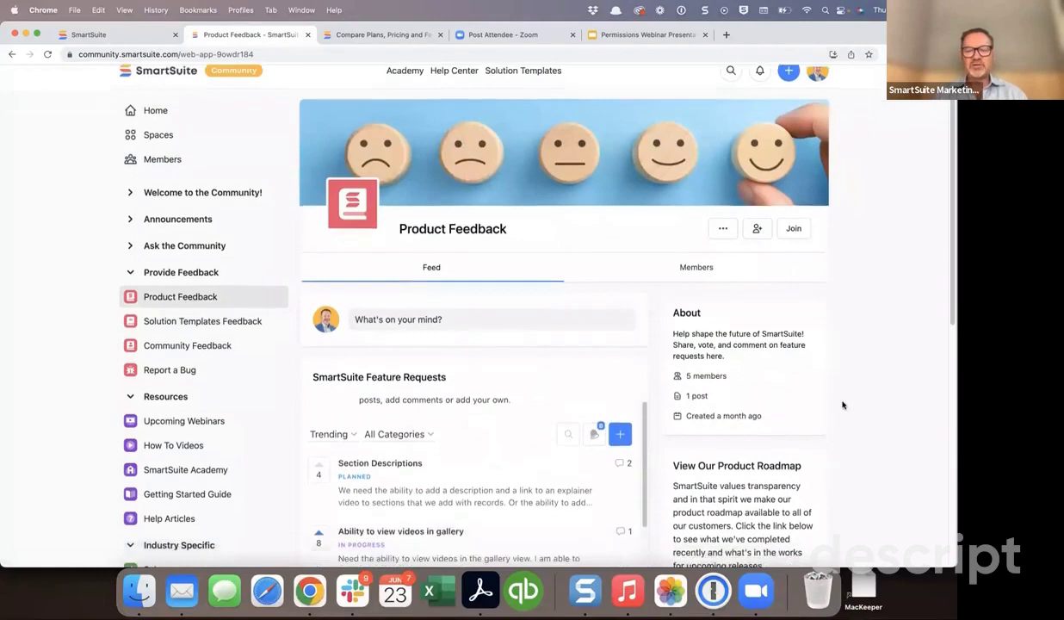
pyautogui.scroll(1, 533, 425)
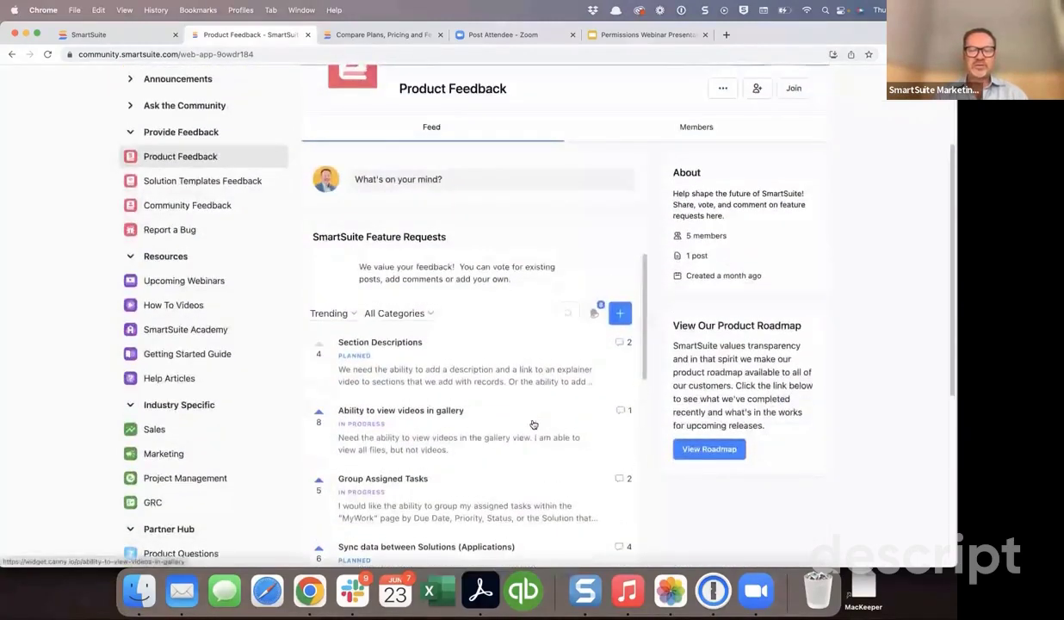
pyautogui.click(425, 315)
pyautogui.scroll(-10, 439, 435)
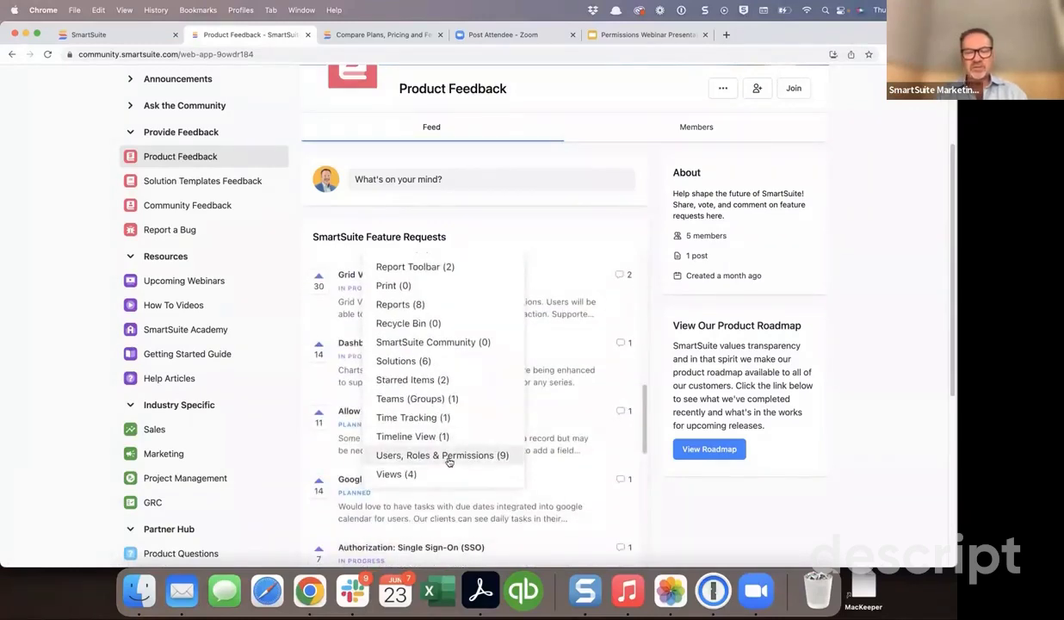
pyautogui.click(448, 461)
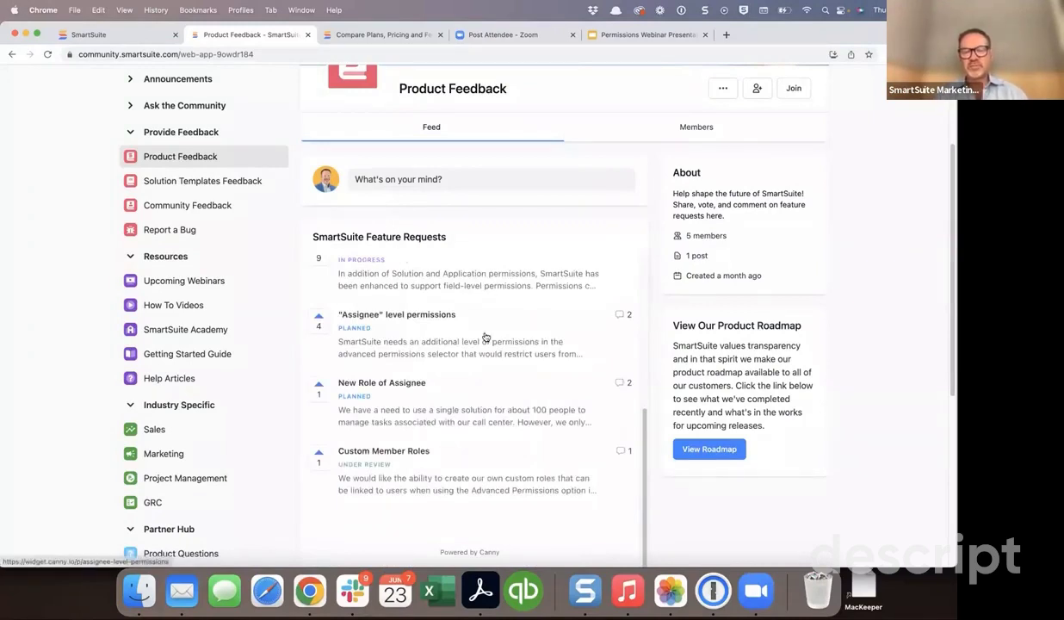
# Review the permission-related feature requests and their statuses, including Field Level Permissions, "Assignee" level permissions and Custom Member Roles
pyautogui.scroll(3, 448, 373)
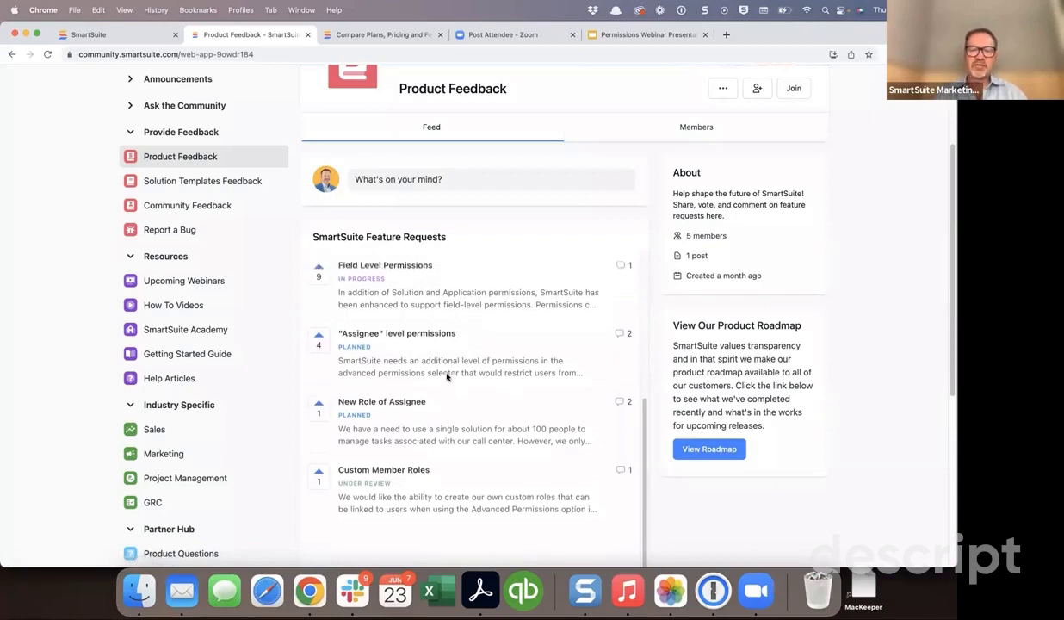
pyautogui.scroll(3, 447, 376)
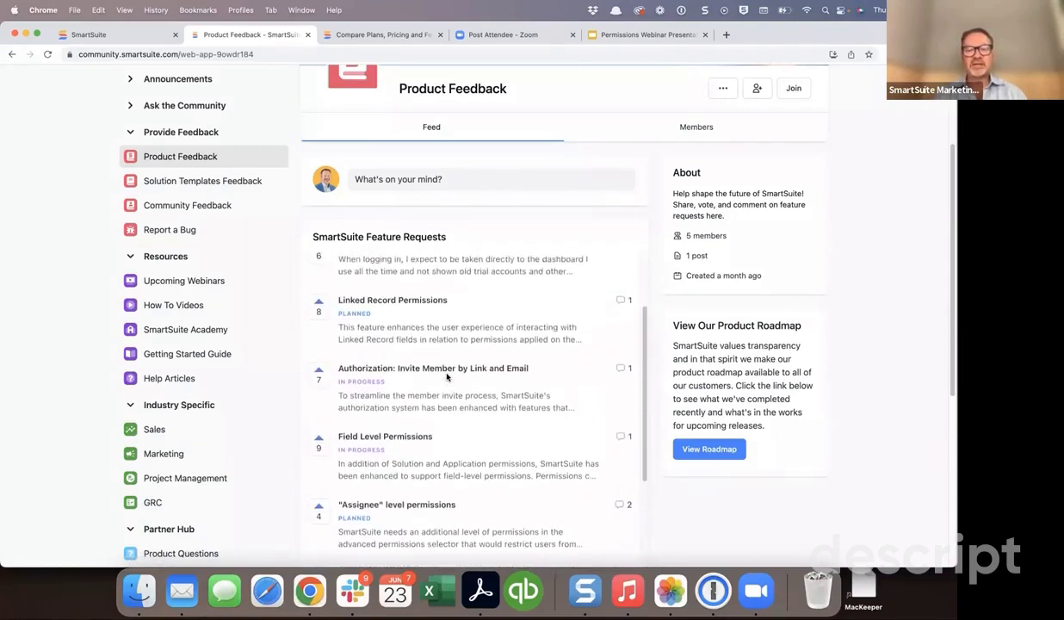
pyautogui.scroll(-3, 447, 375)
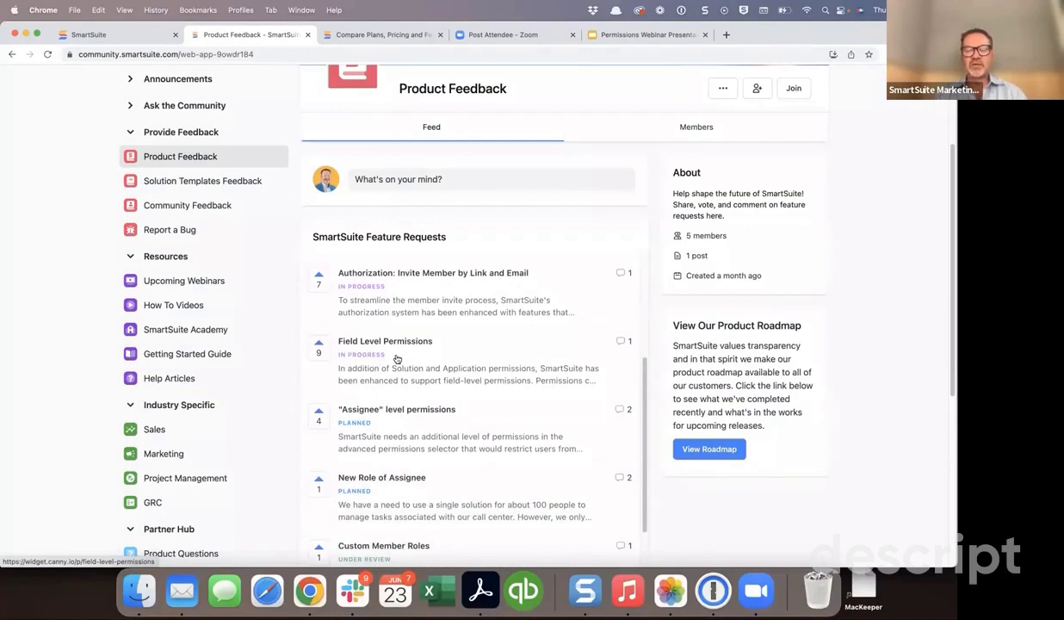
pyautogui.scroll(-3, 397, 359)
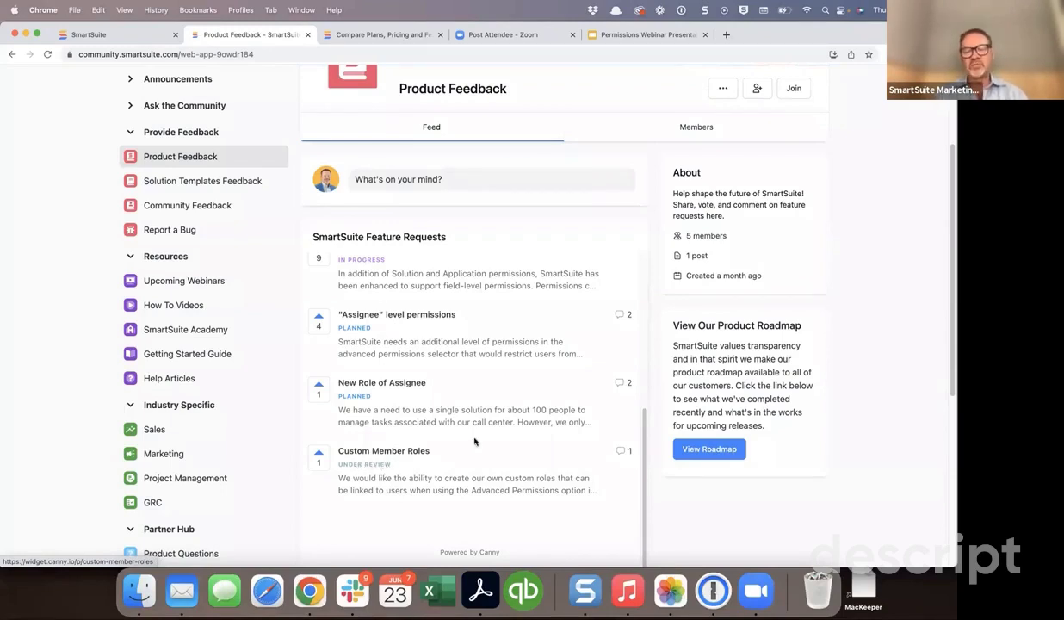
pyautogui.scroll(3, 474, 442)
pyautogui.scroll(3, 473, 442)
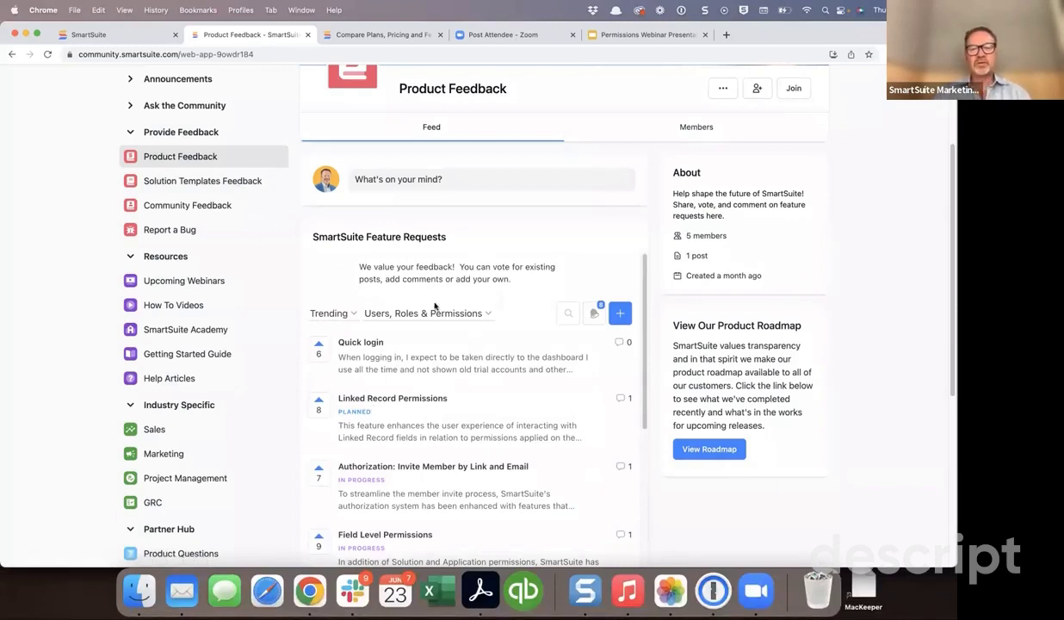
# Try to open the product roadmap from the Product Feedback space
pyautogui.click(709, 450)
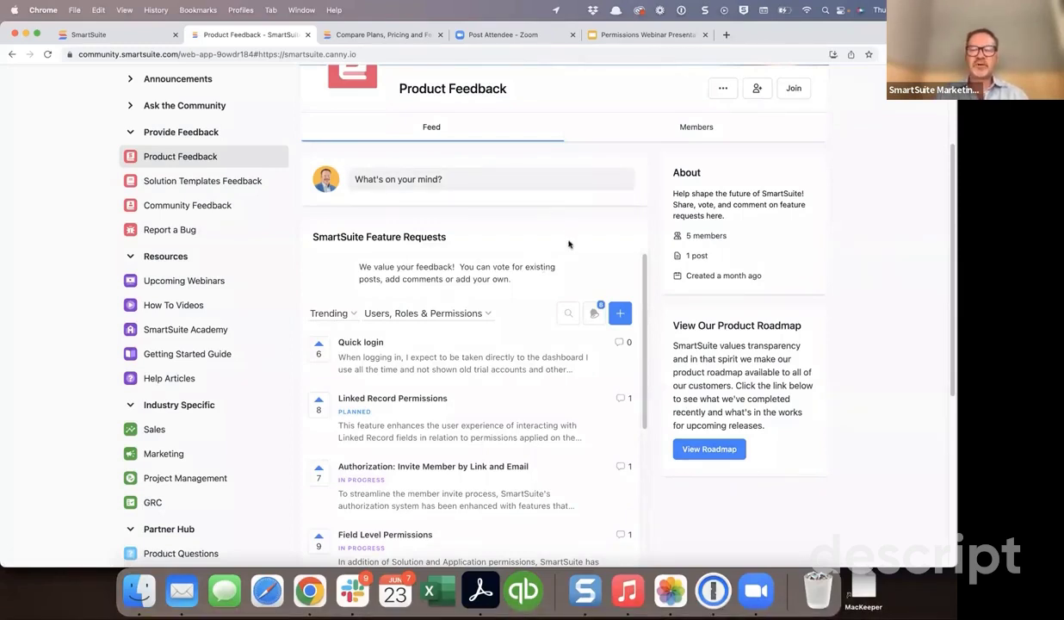
pyautogui.scroll(3, 475, 368)
pyautogui.scroll(2, 476, 369)
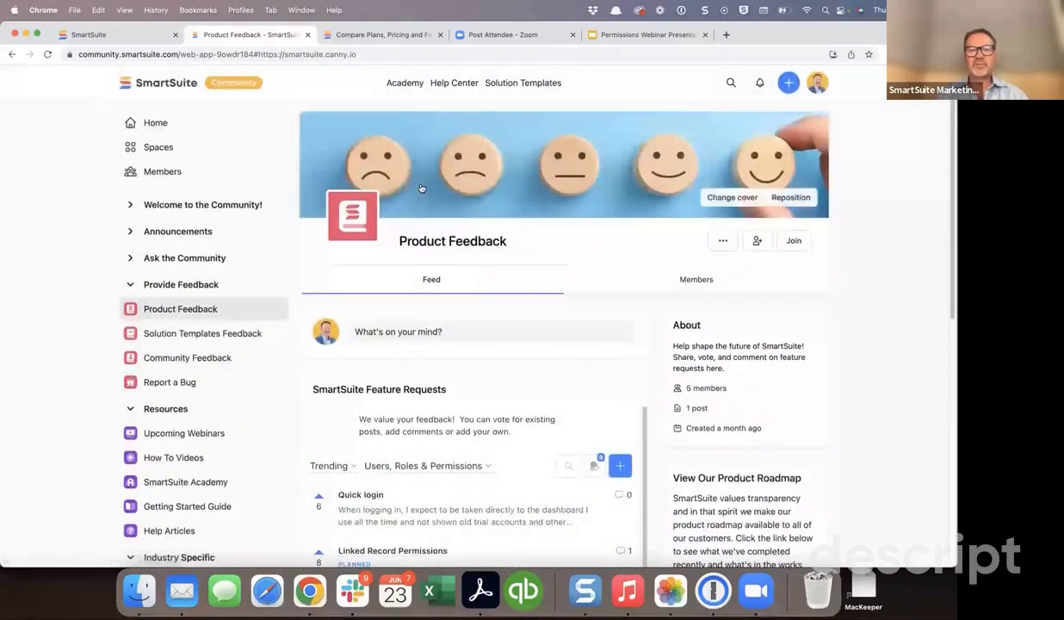
# Switch to the SmartSuite pricing page and compare the Roles and Permissions features across the Team, Professional and Enterprise plans
pyautogui.click(372, 37)
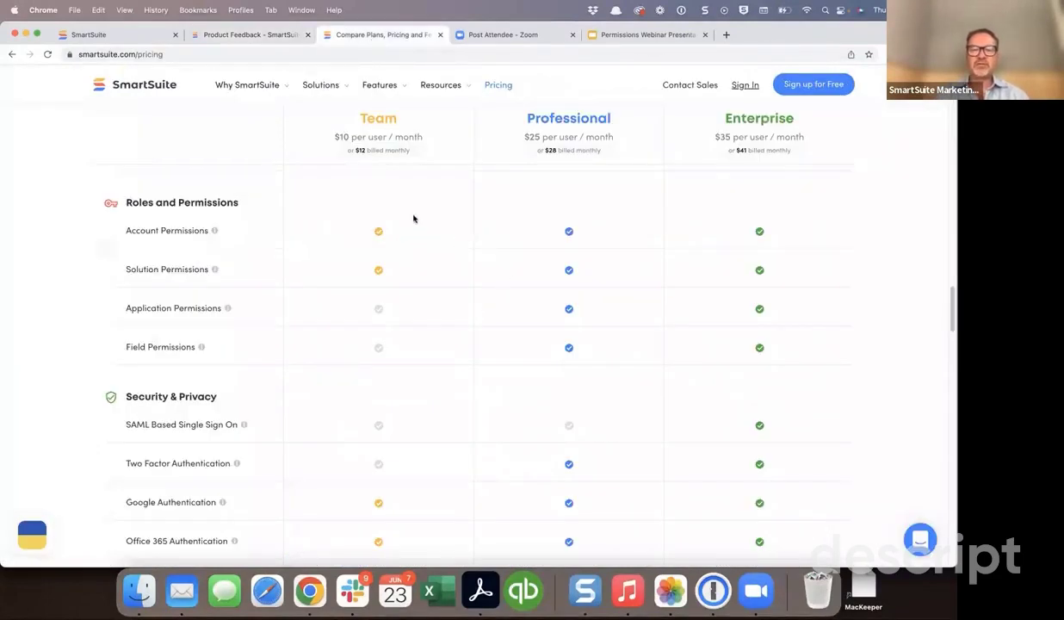
pyautogui.scroll(20, 459, 269)
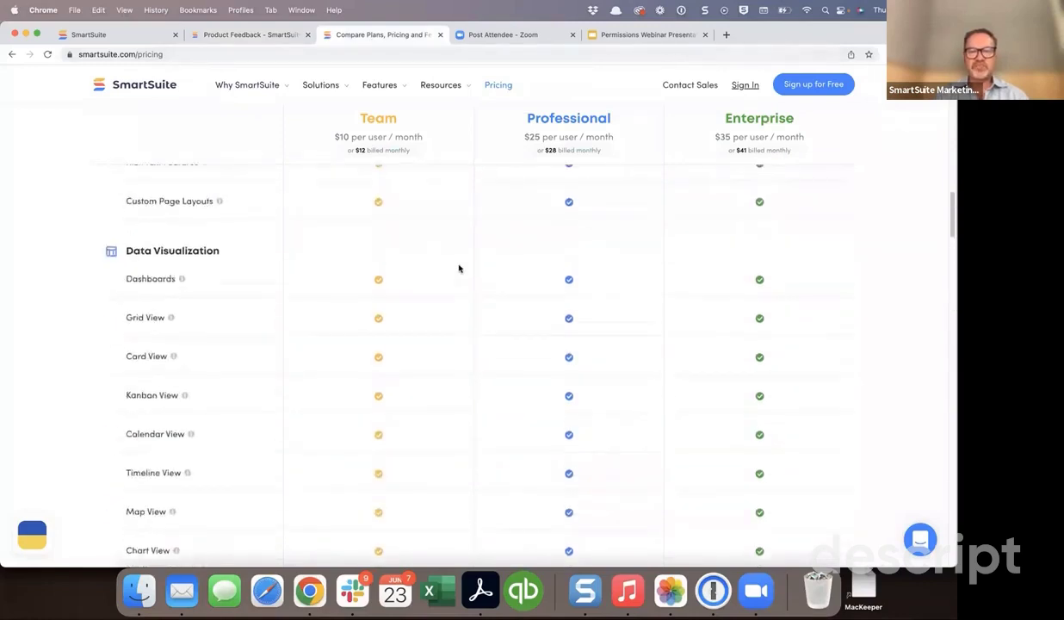
pyautogui.scroll(-2, 459, 269)
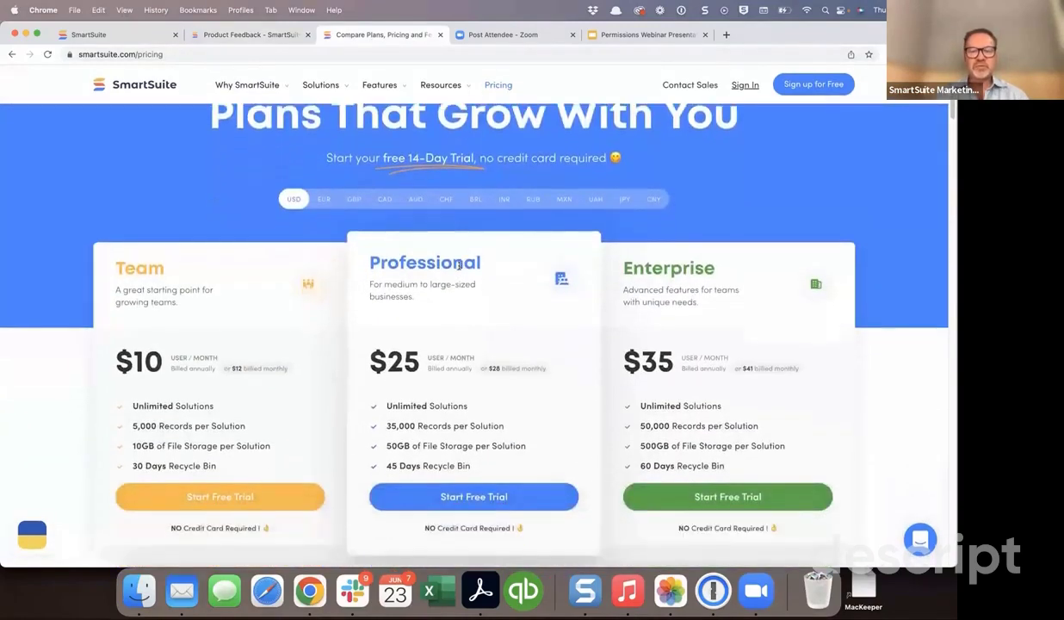
pyautogui.scroll(-15, 458, 265)
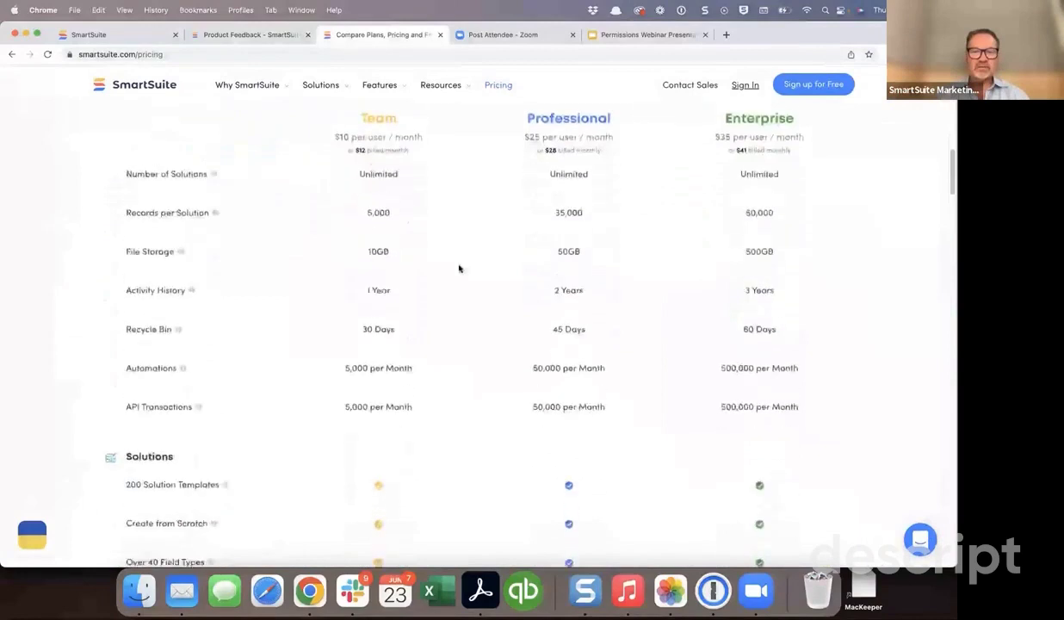
pyautogui.scroll(-10, 459, 269)
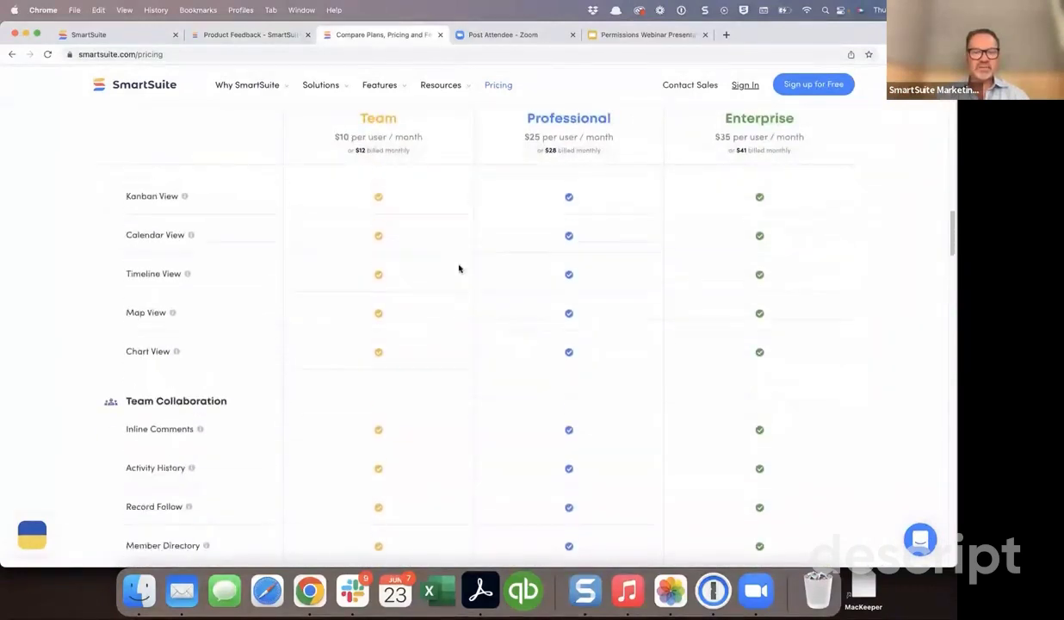
pyautogui.scroll(-8, 459, 269)
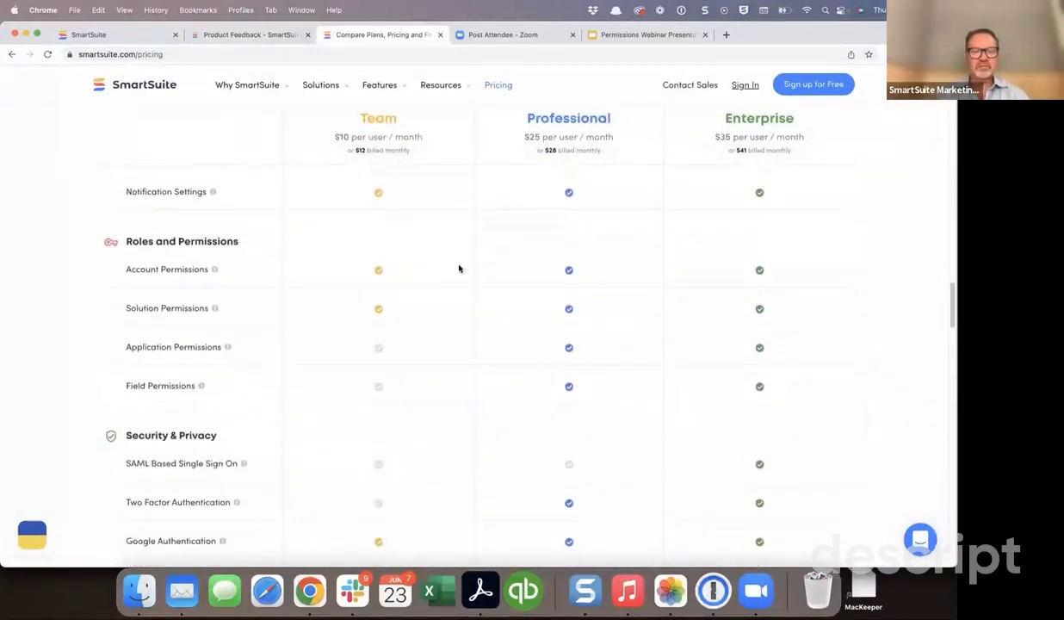
pyautogui.scroll(-1, 459, 269)
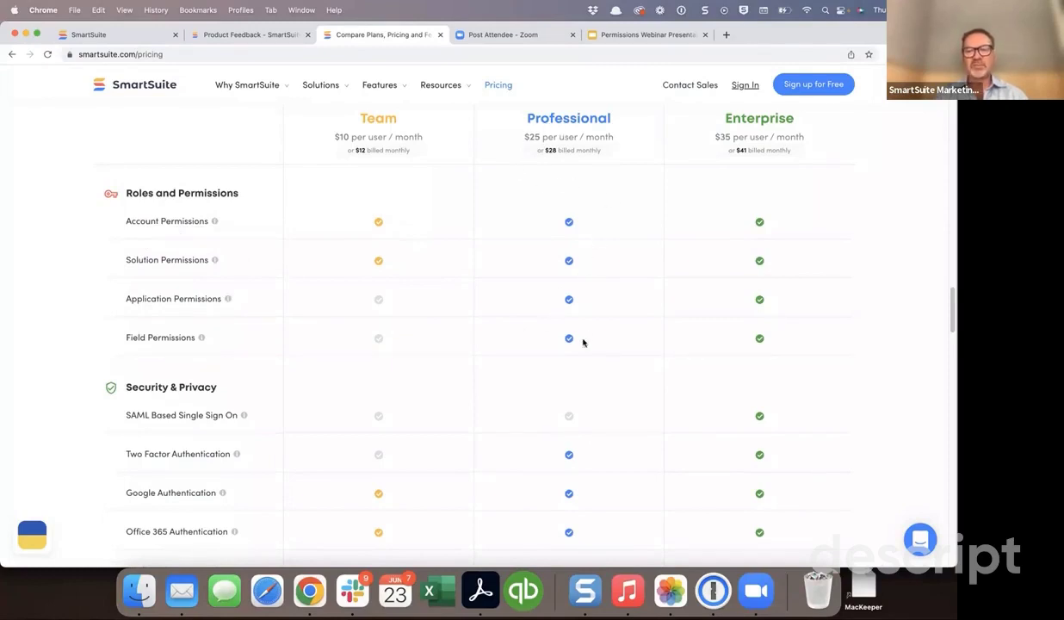
pyautogui.scroll(-1, 583, 343)
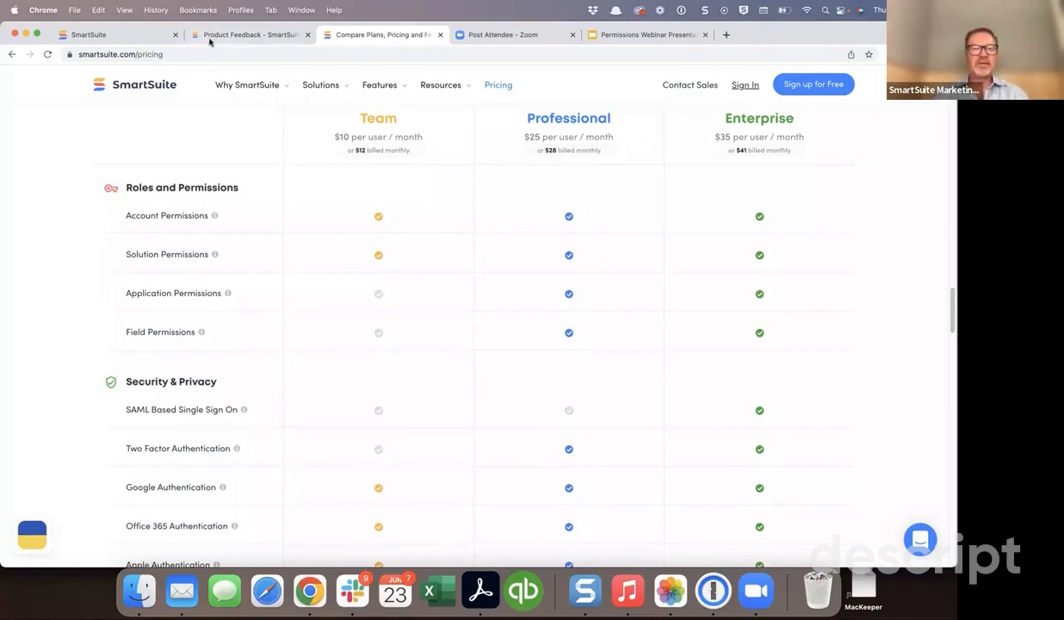
# Return to the Software Development solution and find the Roles and Permissions collection among the in-app help articles
pyautogui.click(142, 35)
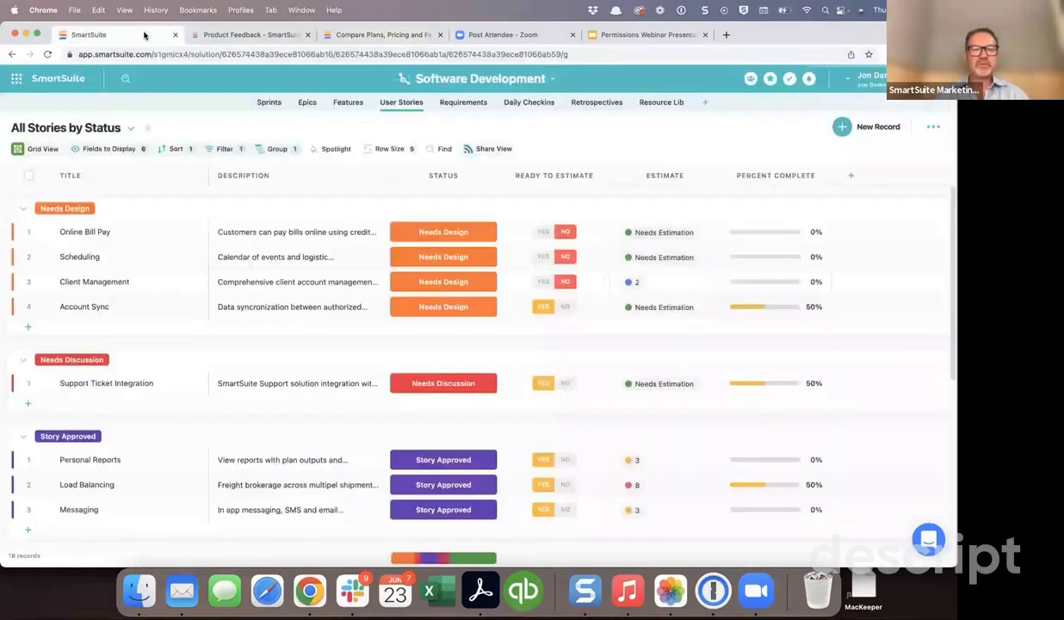
pyautogui.click(928, 540)
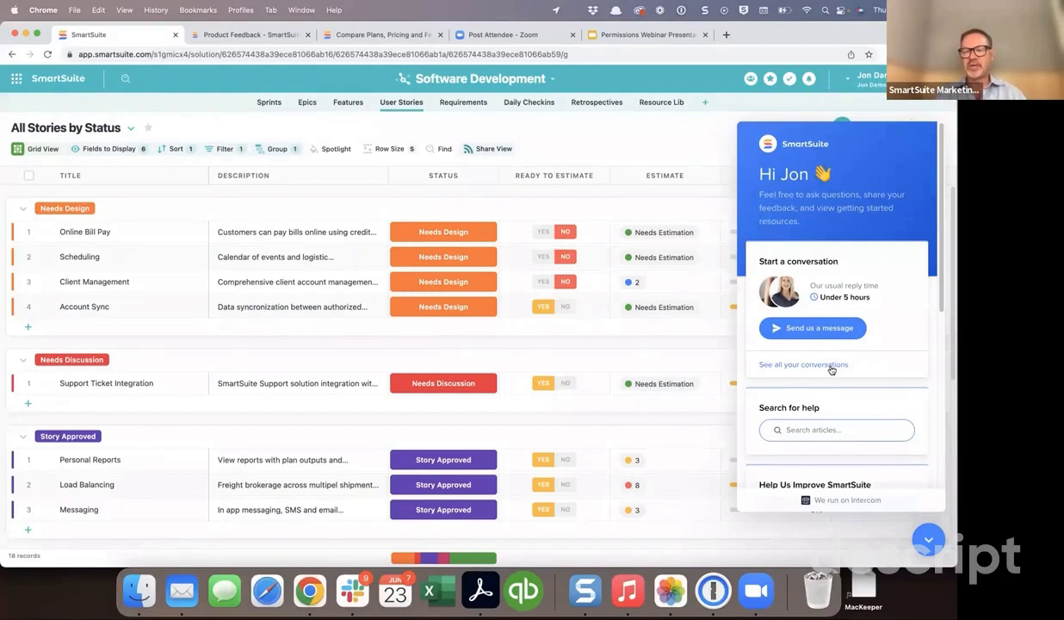
pyautogui.click(801, 429)
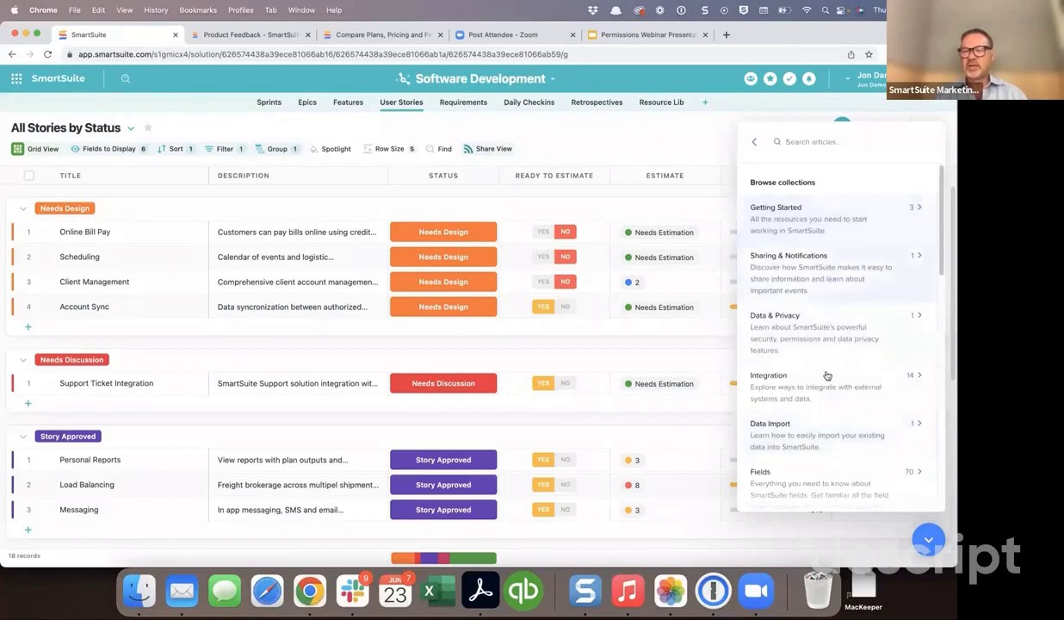
pyautogui.scroll(-5, 825, 382)
pyautogui.scroll(-9, 829, 384)
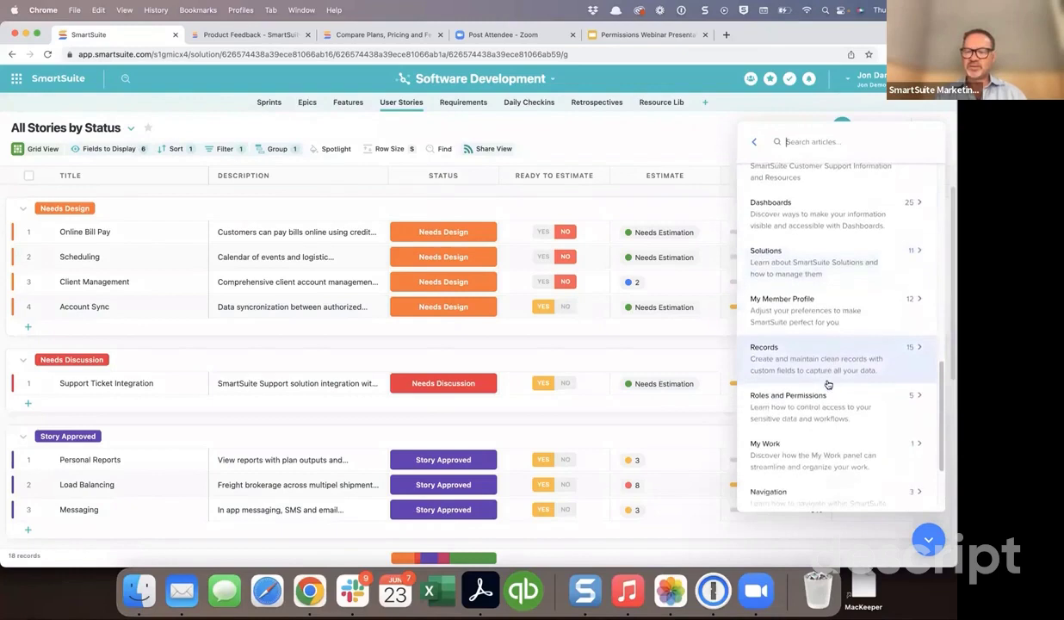
pyautogui.click(796, 397)
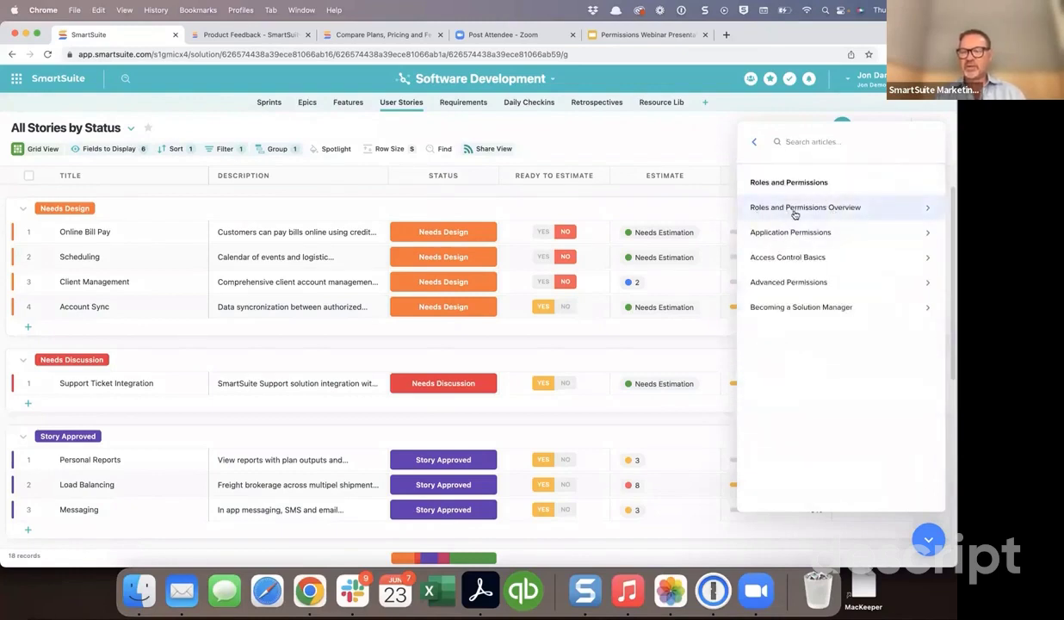
# Read the Roles and Permissions Overview article's section on access roles, and go back to the collection's article list
pyautogui.click(796, 211)
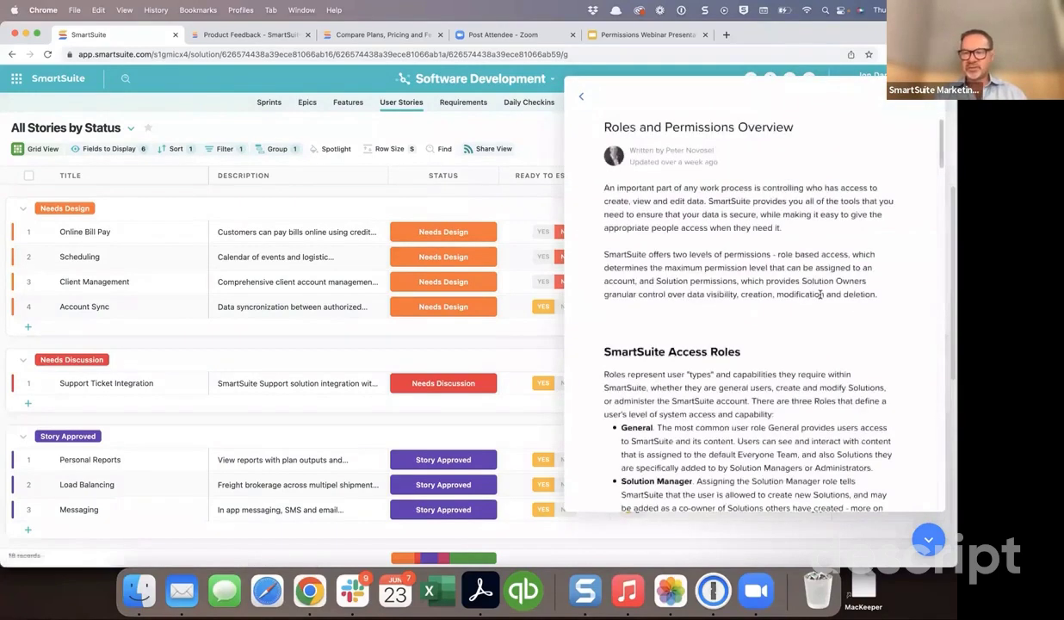
pyautogui.scroll(-2, 820, 294)
pyautogui.scroll(-3, 819, 293)
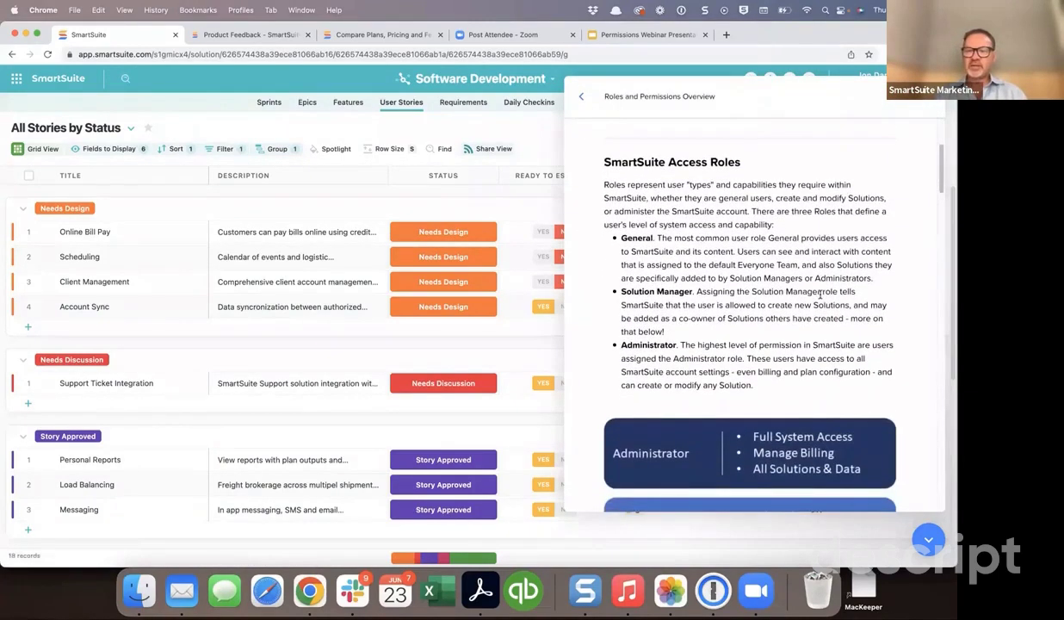
pyautogui.scroll(-9, 820, 294)
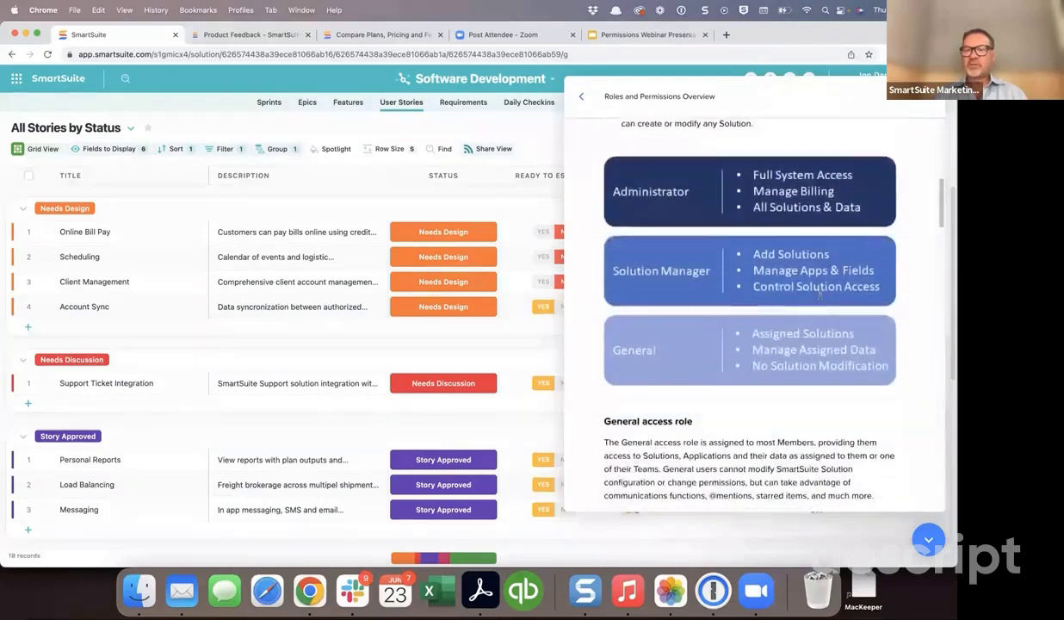
pyautogui.scroll(14, 608, 185)
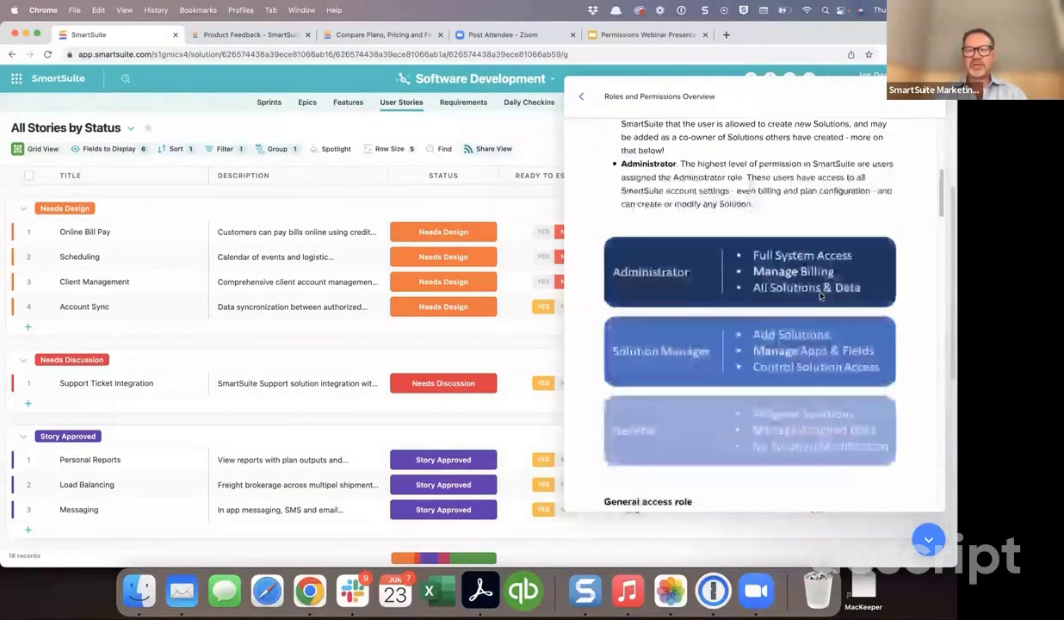
pyautogui.click(582, 96)
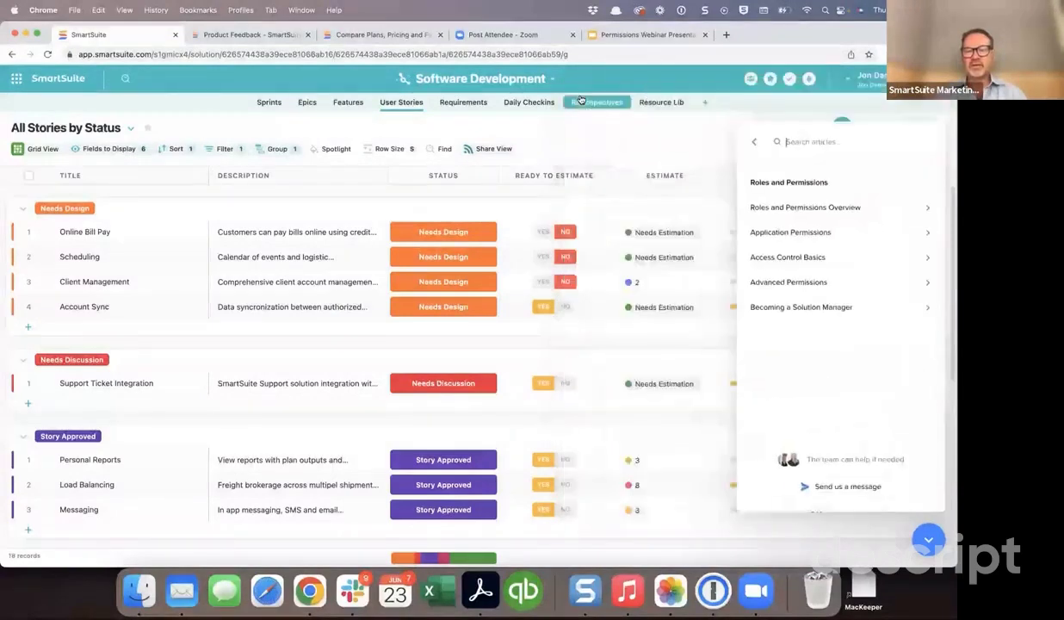